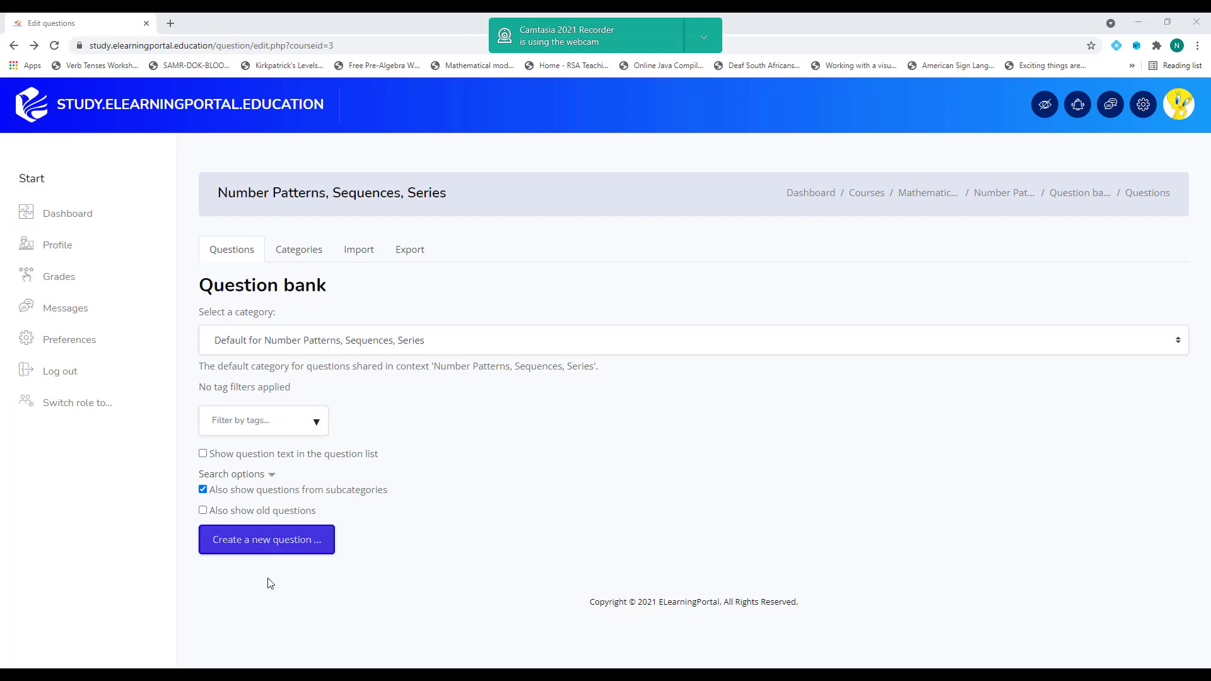
Start a new question of the Calculated type in the course question bank.
click(263, 545)
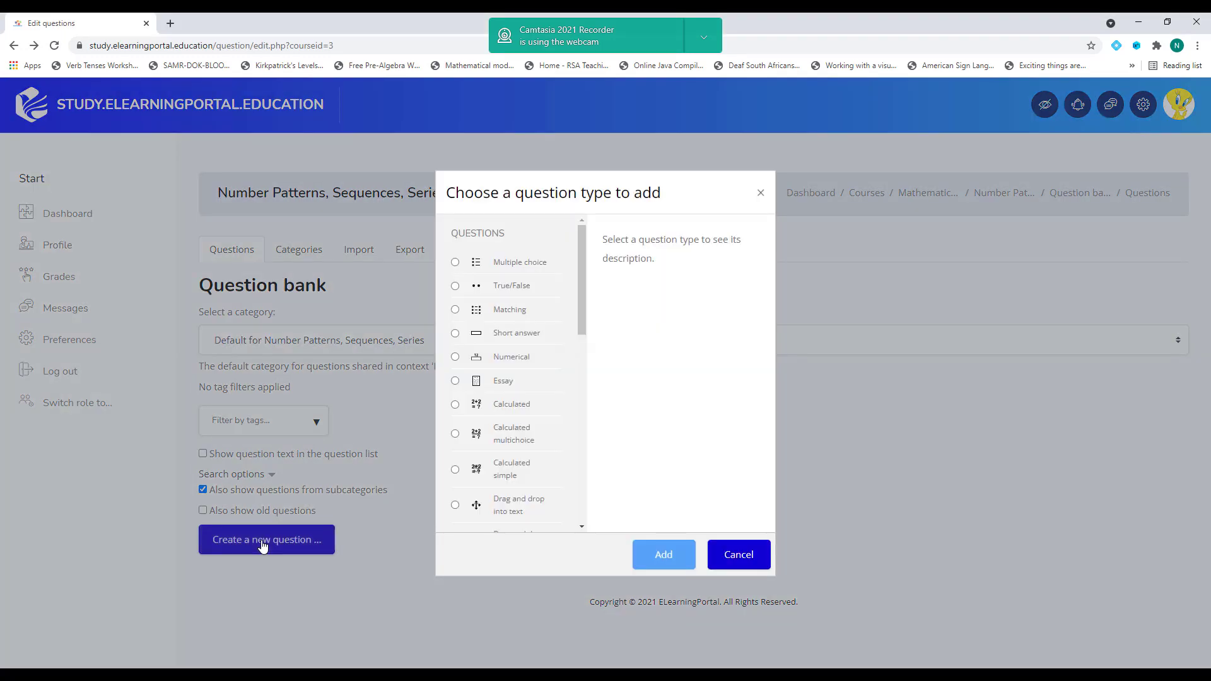
click(456, 406)
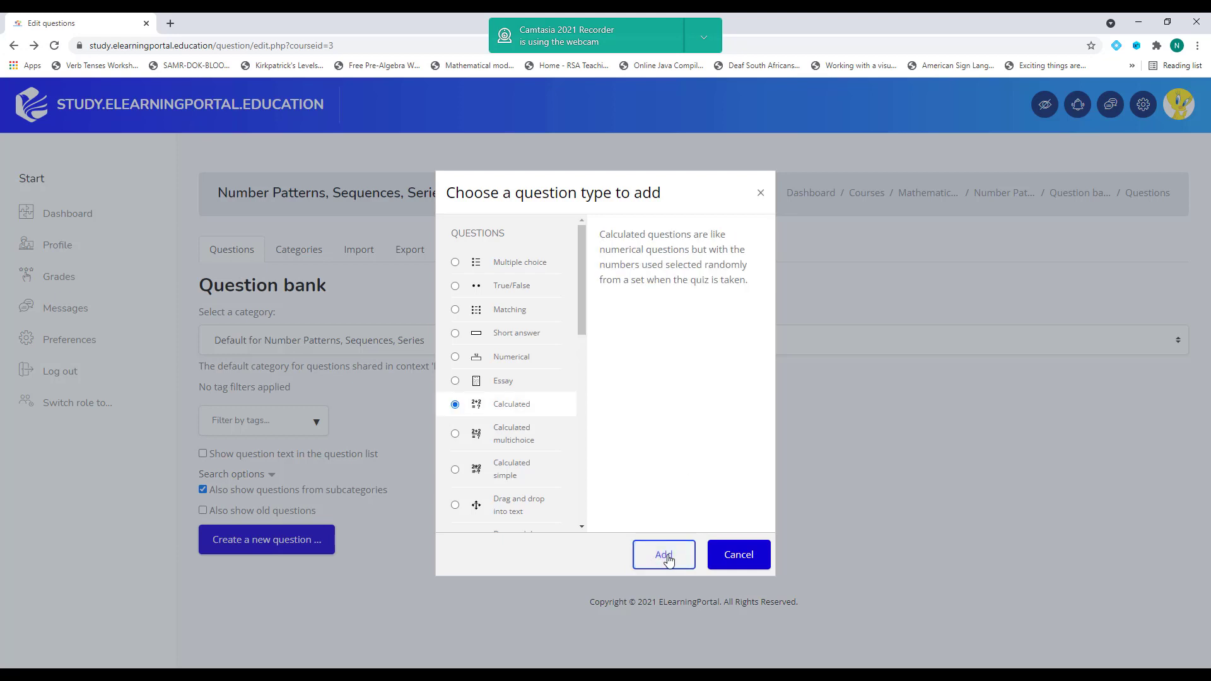
click(667, 558)
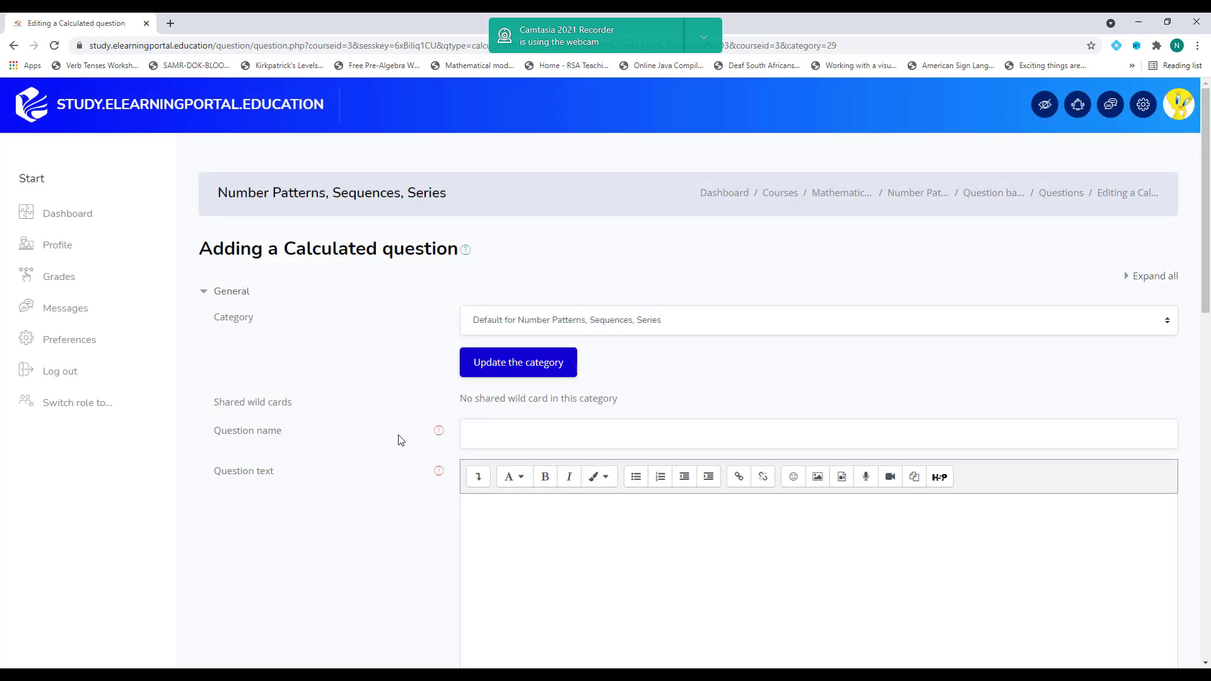
Name the question 'Calculate the distance' and paste that same line into the question text.
click(483, 429)
text(Calculate the distance..)
drag(568, 435, 464, 435)
key(ctrl+c)
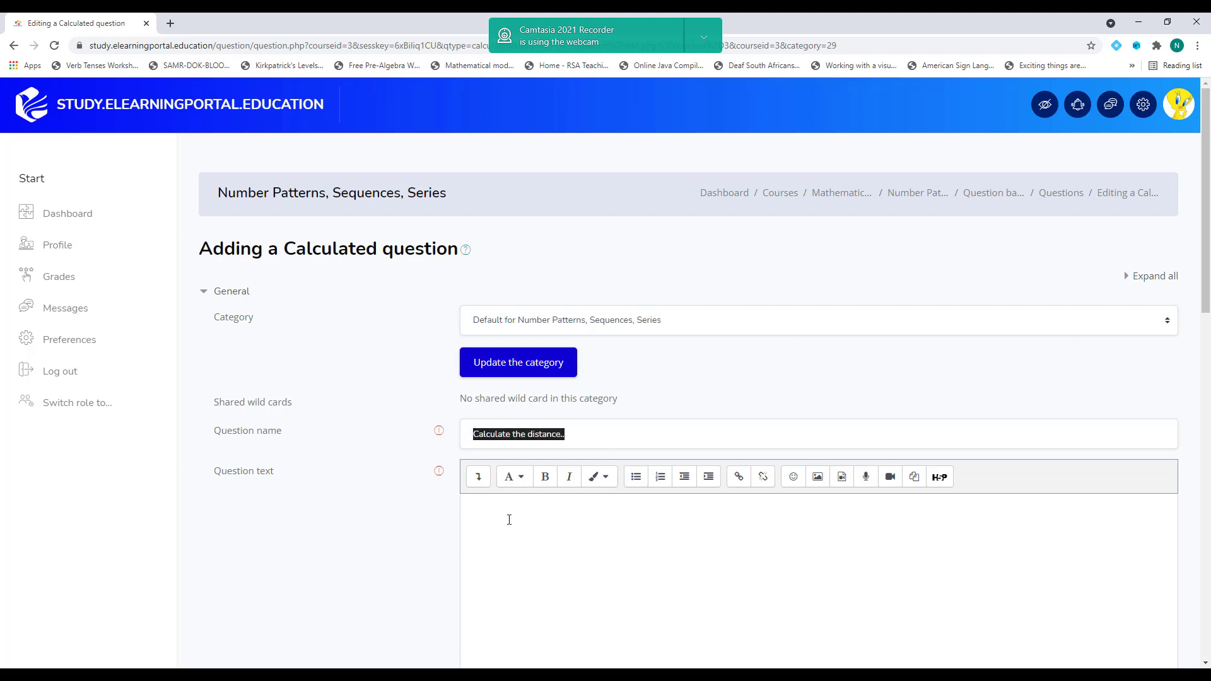
click(509, 519)
key(ctrl+v)
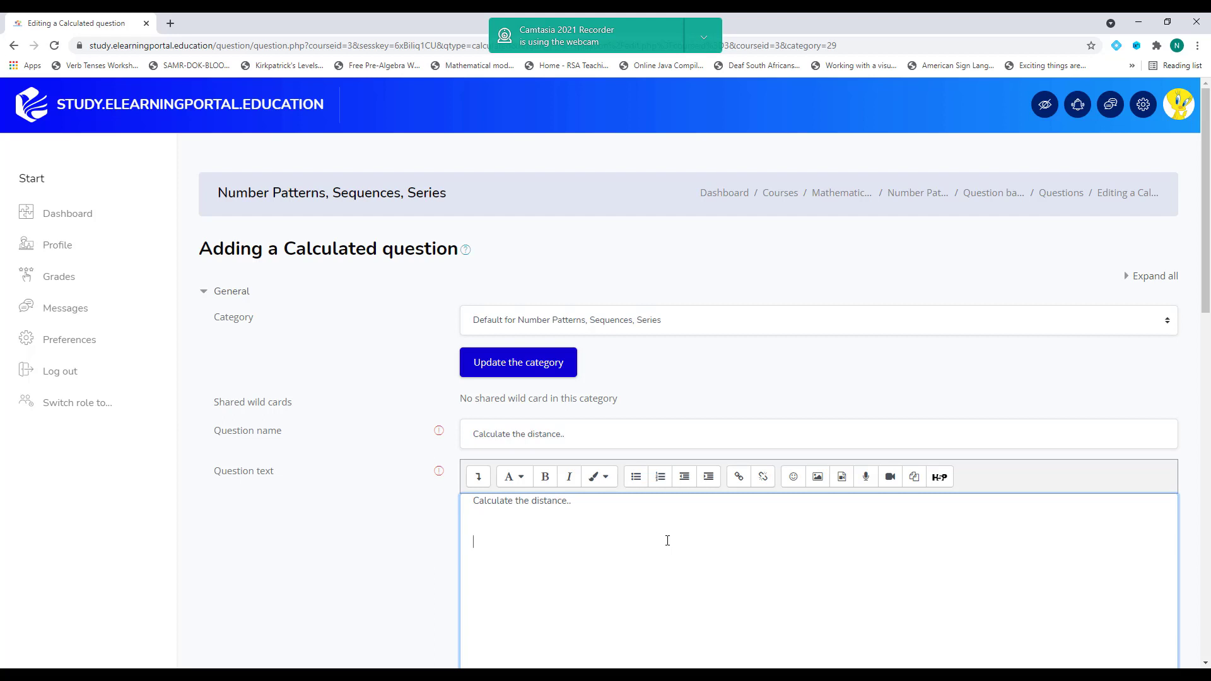
Add 'Jane is traveling at {A} km/h for {B} hours. Calculate the distance Jane traveled.' to the text.
click(476, 540)
text(ane is traveling at)
text({A)
text(} KM)
key(BackSpace)
key(BackSpace)
text(km/h)
text(for)
text({B)
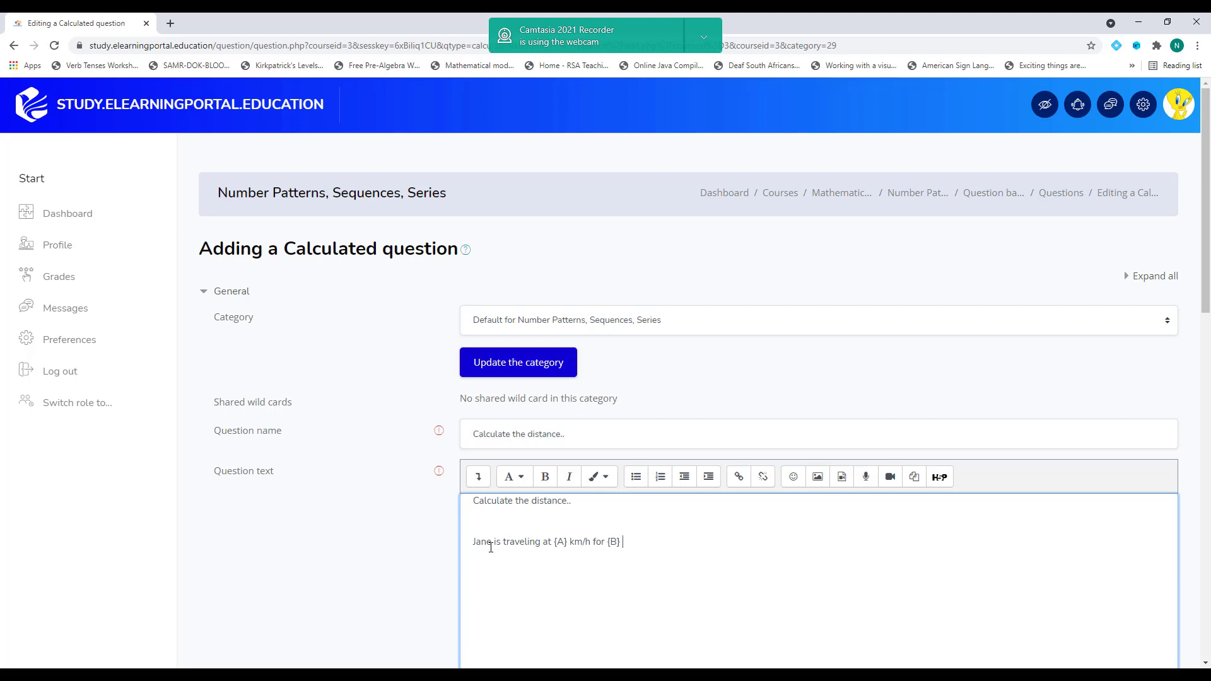
text(} hours.)
text(Calculate the distance Jabe)
key(BackSpace)
text(ne t)
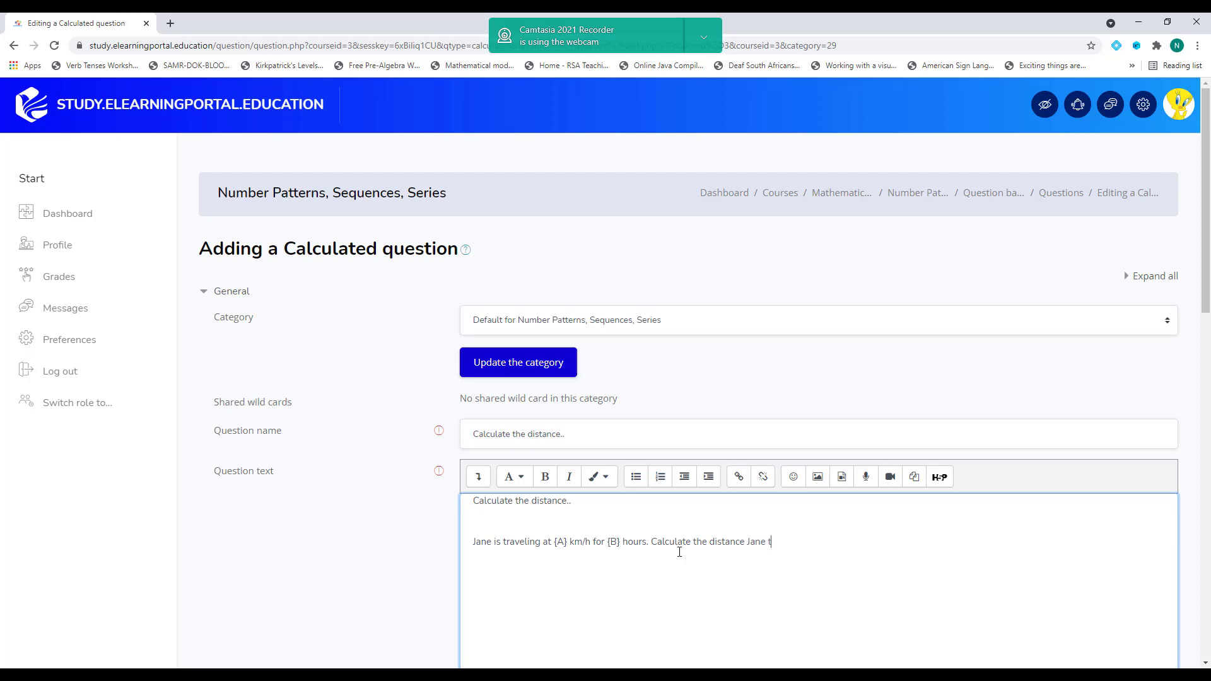
text(raveled.)
scroll(586, 541, down, 7)
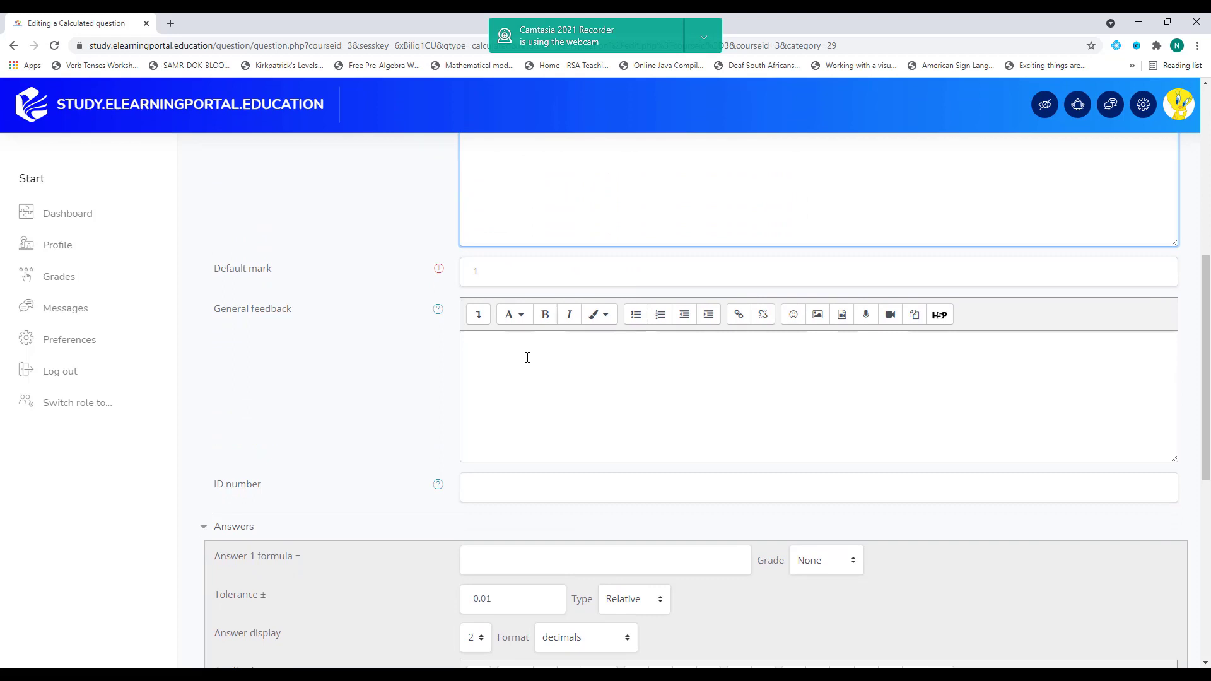
Enter {A}*{B} as the Answer 1 formula.
scroll(506, 356, down, 1)
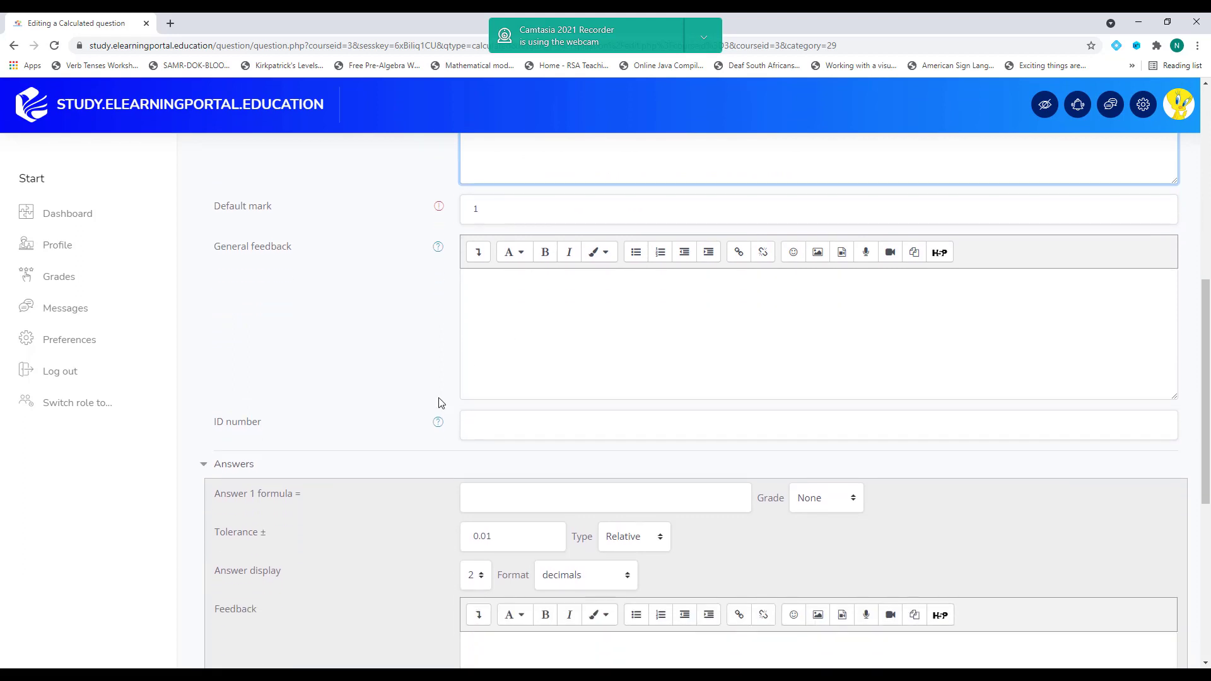
click(543, 490)
scroll(545, 484, up, 6)
scroll(536, 492, up, 1)
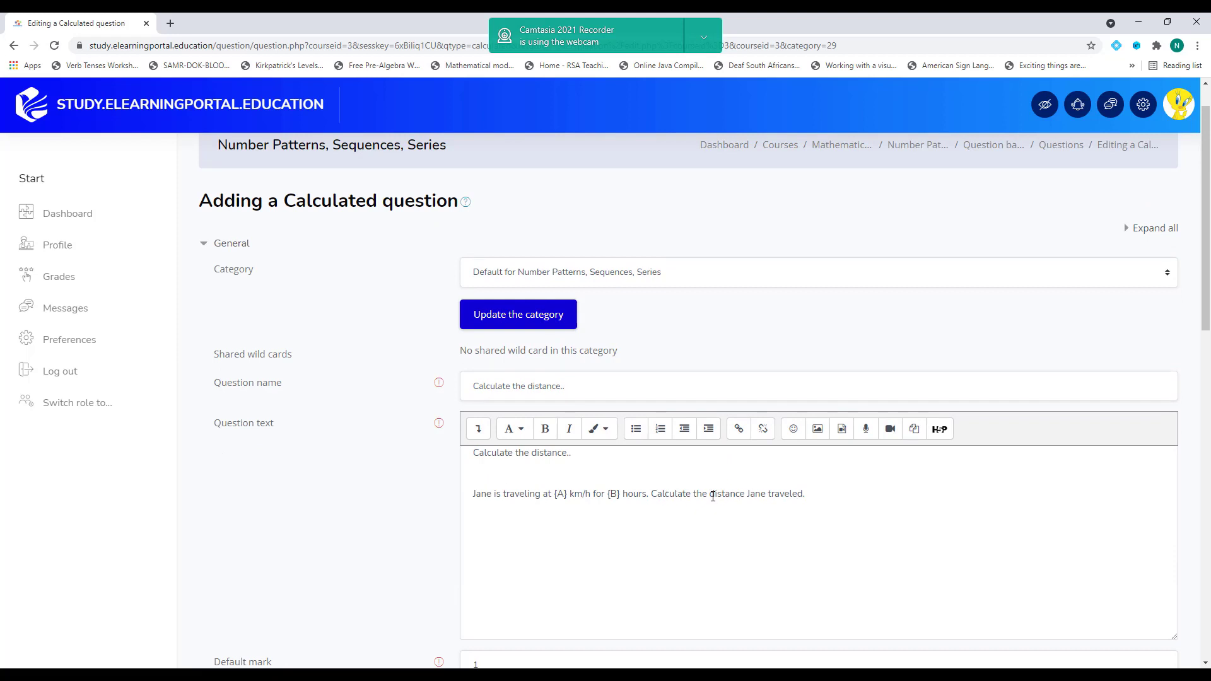
scroll(559, 462, down, 1)
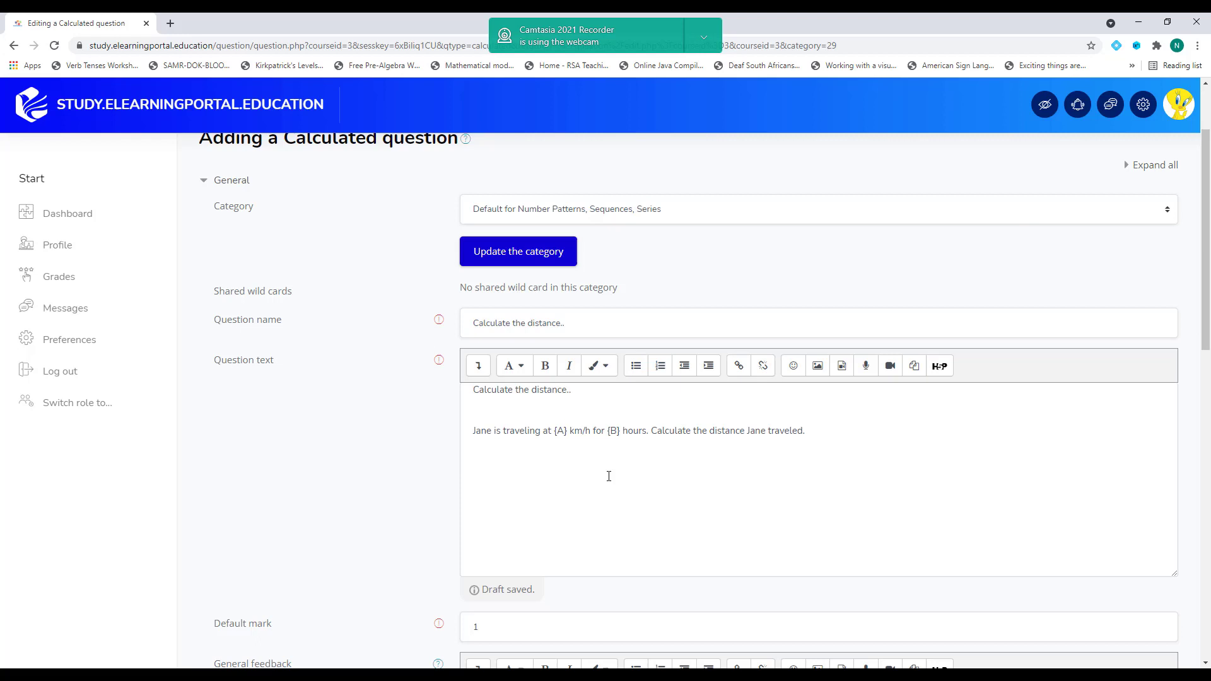
scroll(608, 476, down, 6)
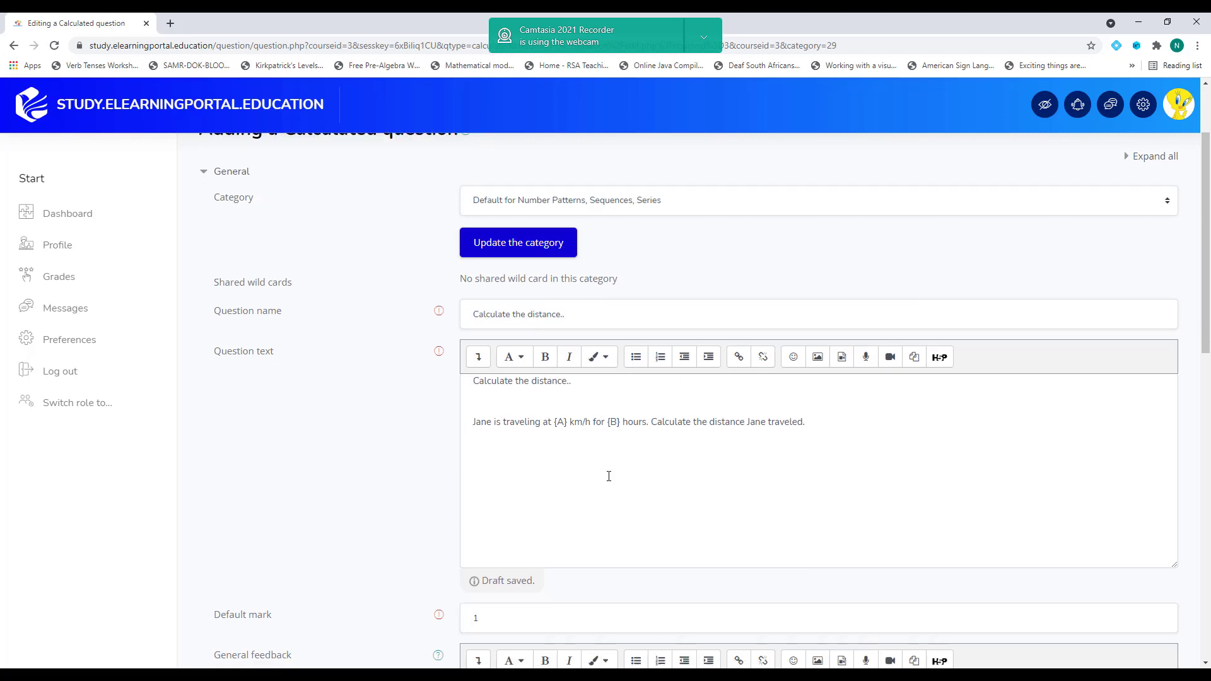
click(509, 505)
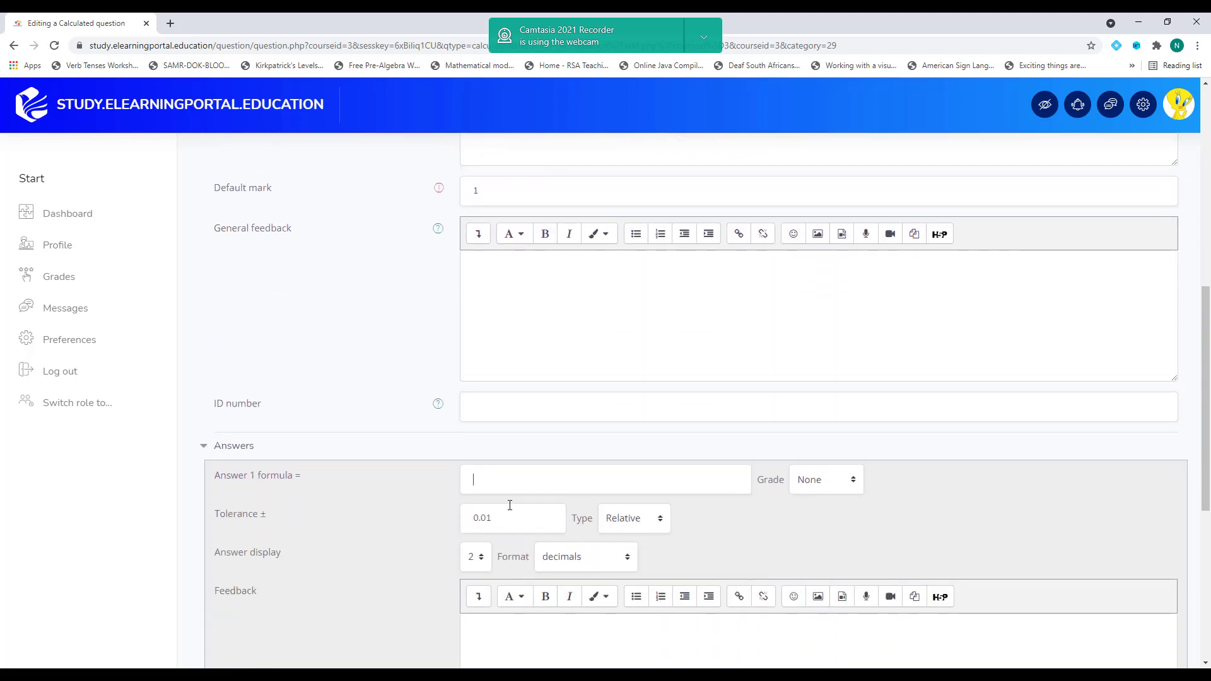
text({A}*{B)
Give Answer 1 a 100% grade and save the question while continuing to edit.
scroll(549, 473, up, 7)
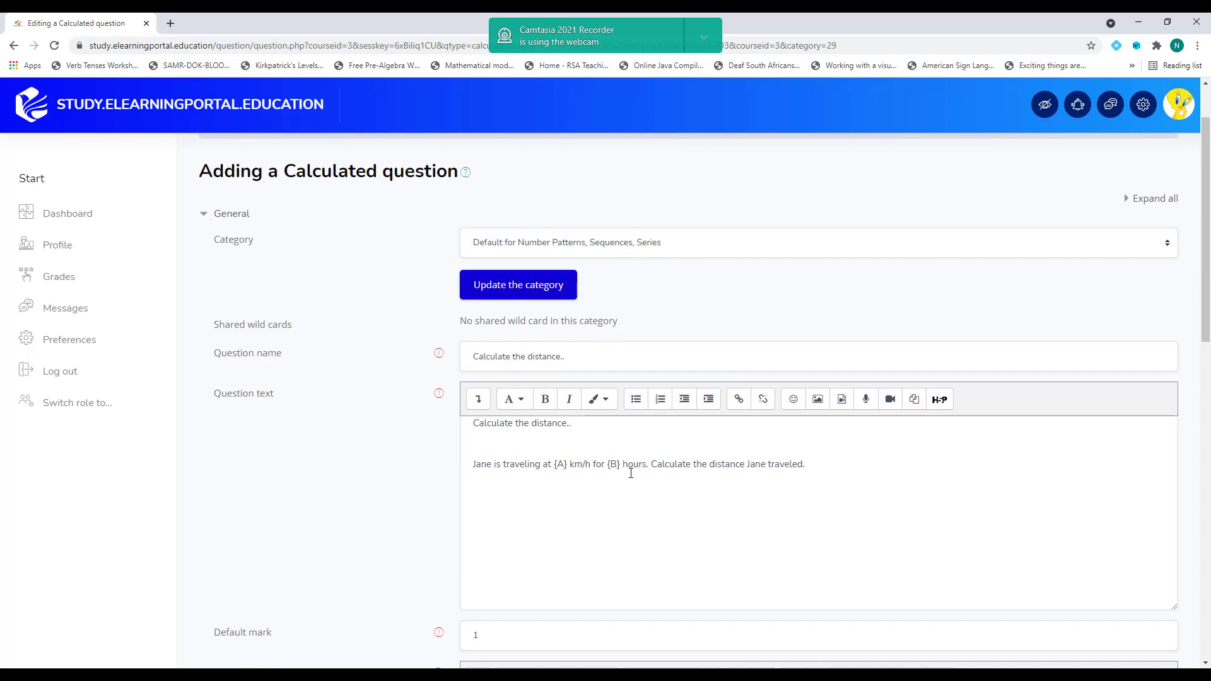
scroll(631, 470, down, 11)
scroll(878, 366, up, 2)
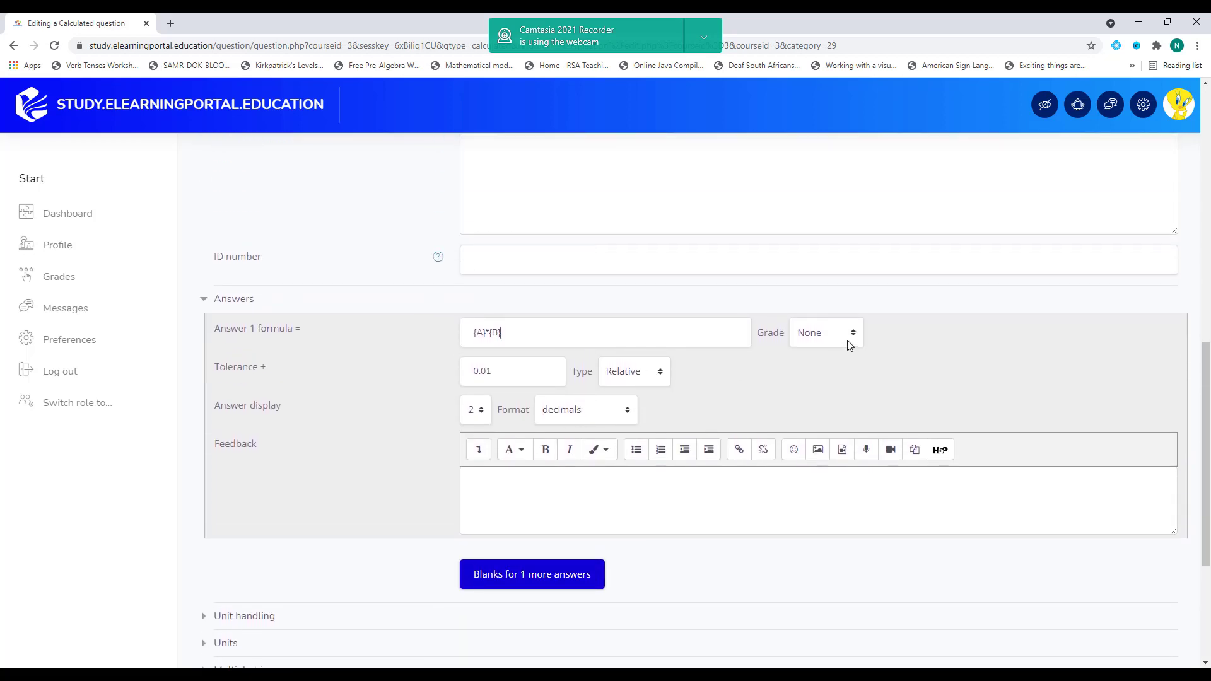
click(845, 341)
click(832, 366)
scroll(397, 433, down, 3)
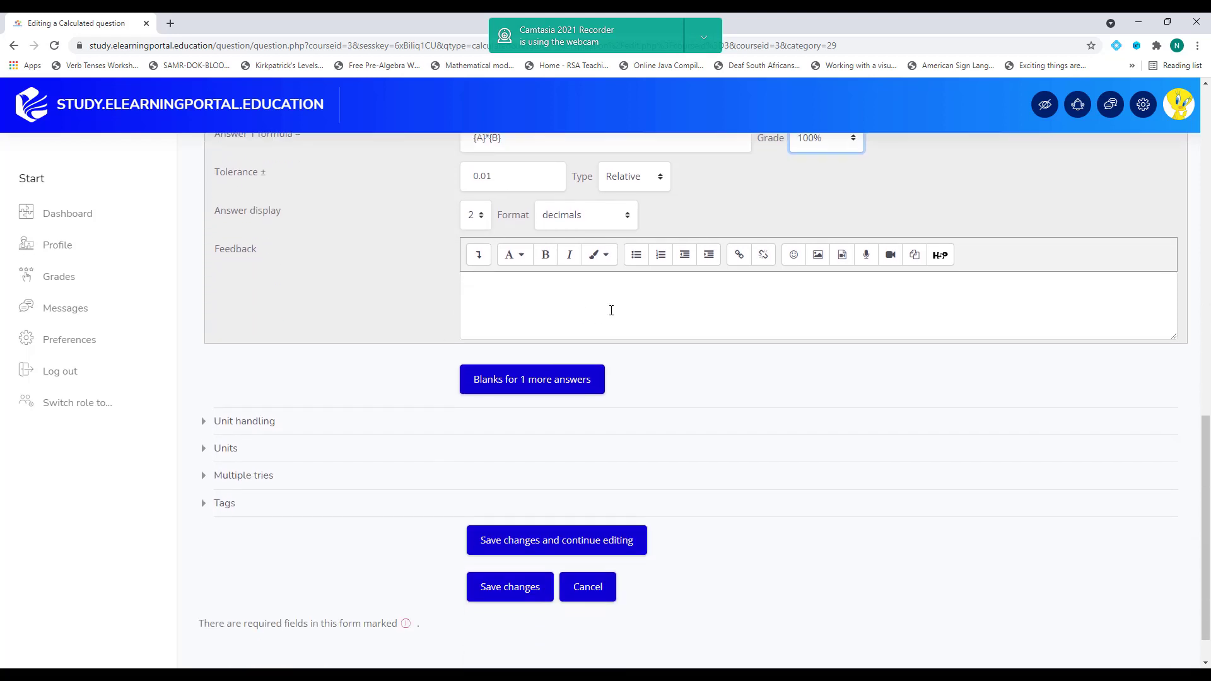
scroll(410, 383, down, 1)
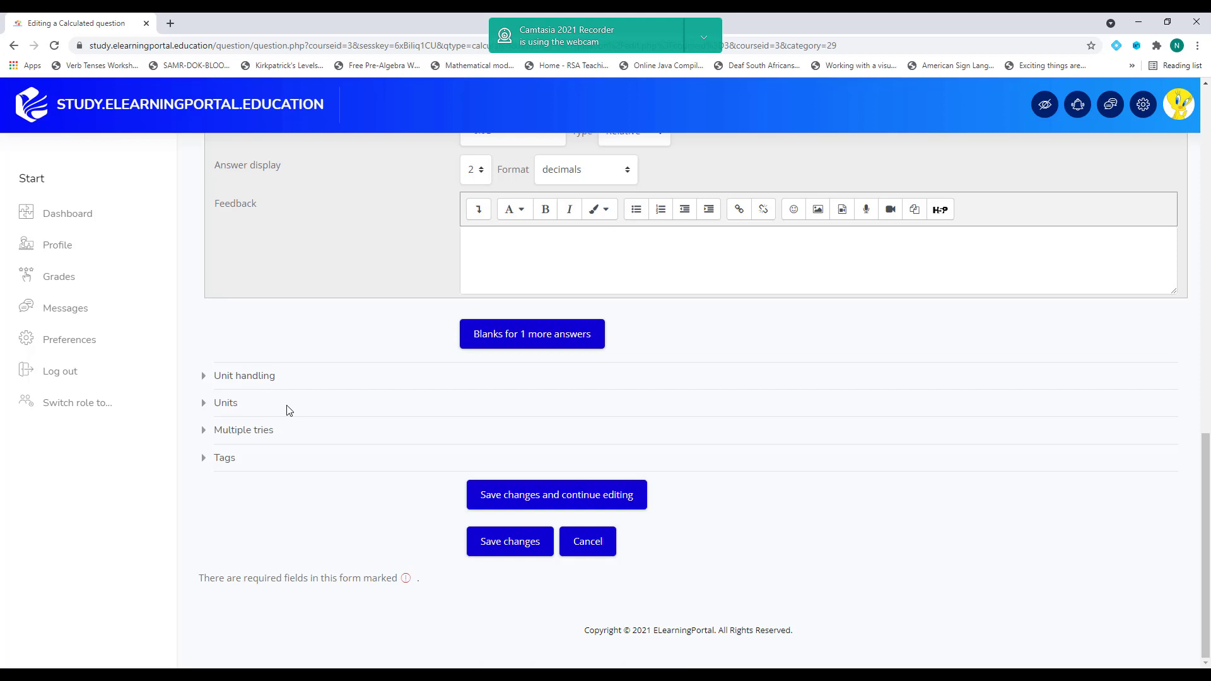
click(541, 496)
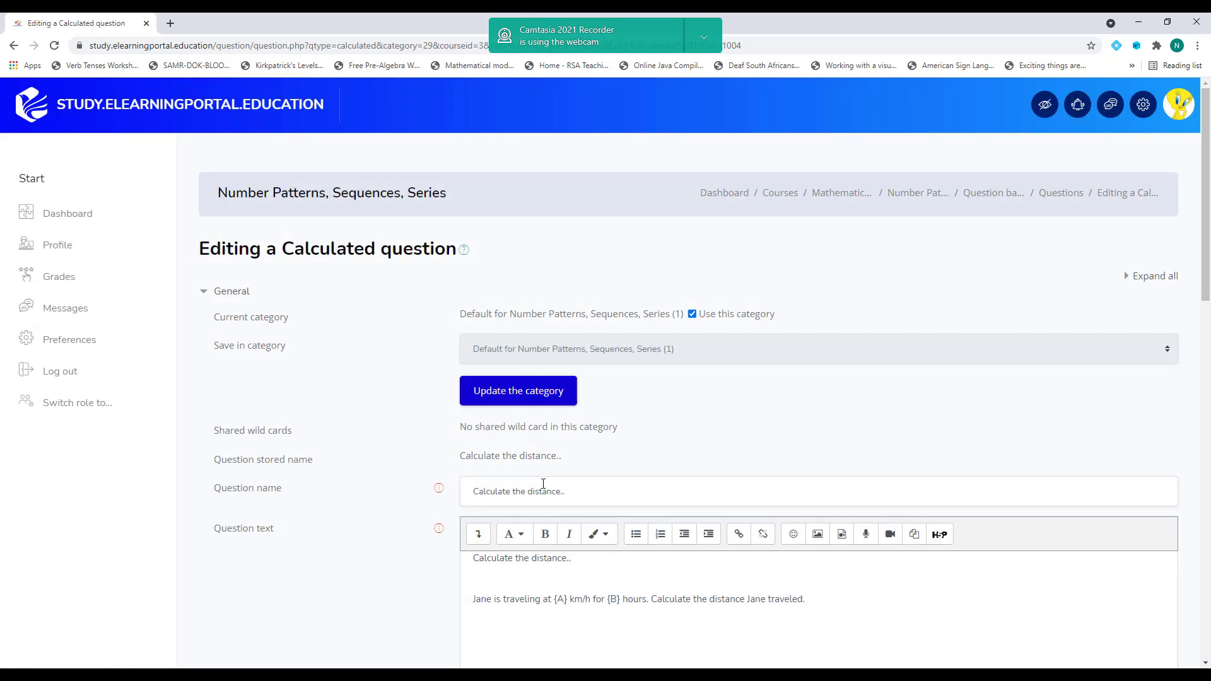
Save the question to reach the wildcard dataset properties page.
scroll(355, 426, down, 1)
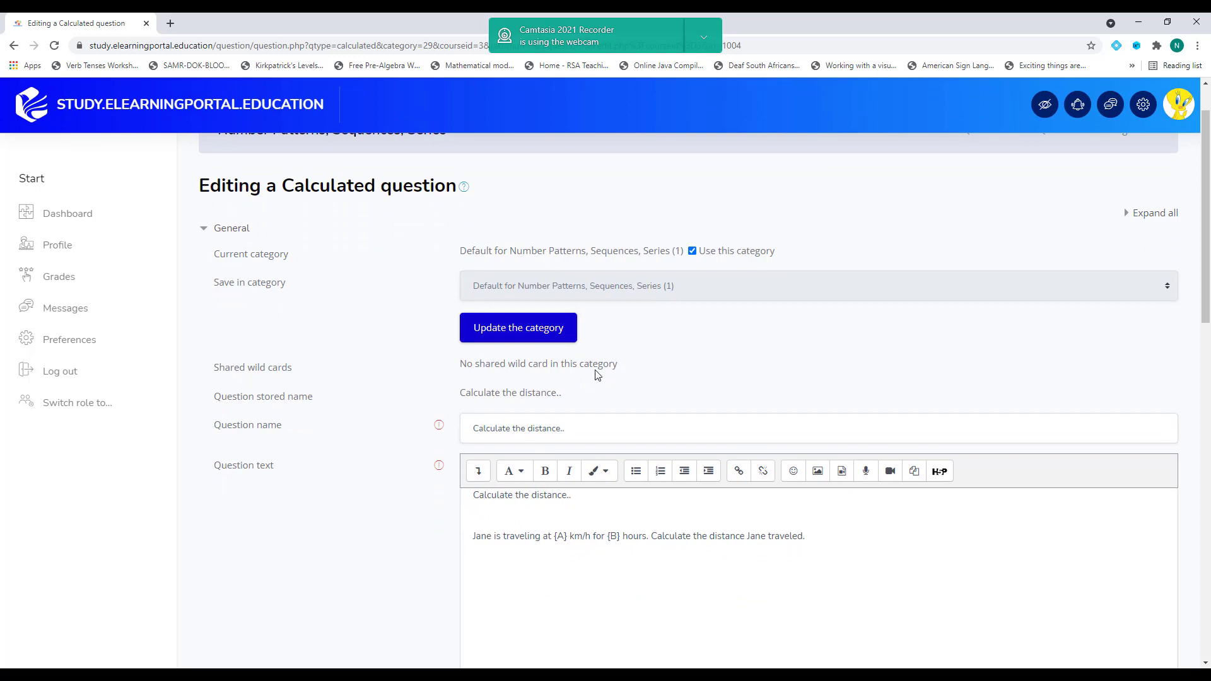
scroll(368, 514, down, 15)
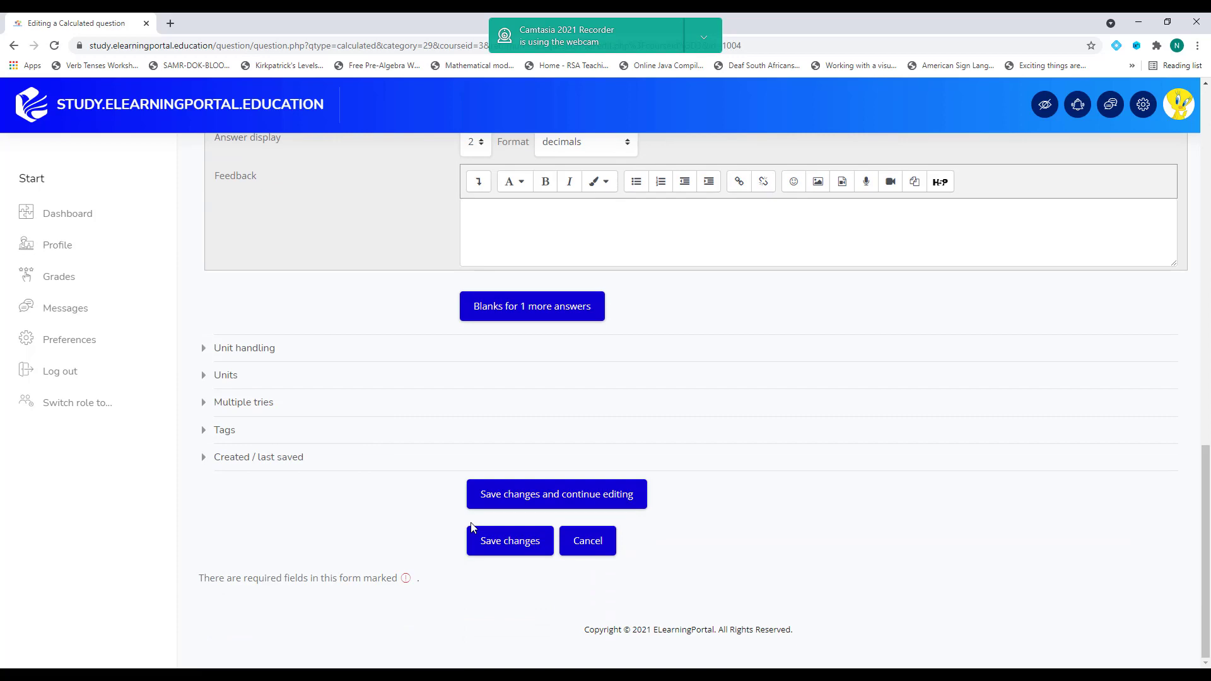
click(507, 548)
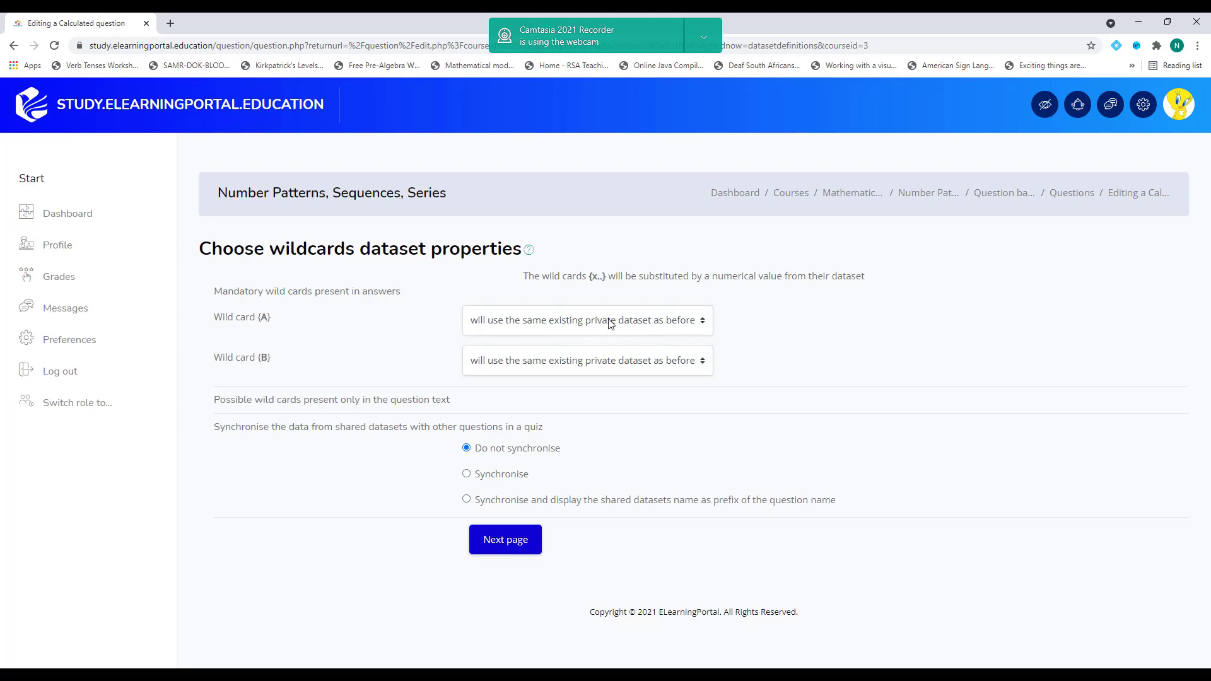
Set wildcards {A} and {B} to 'will use a new shared dataset' and go to the next page.
click(700, 322)
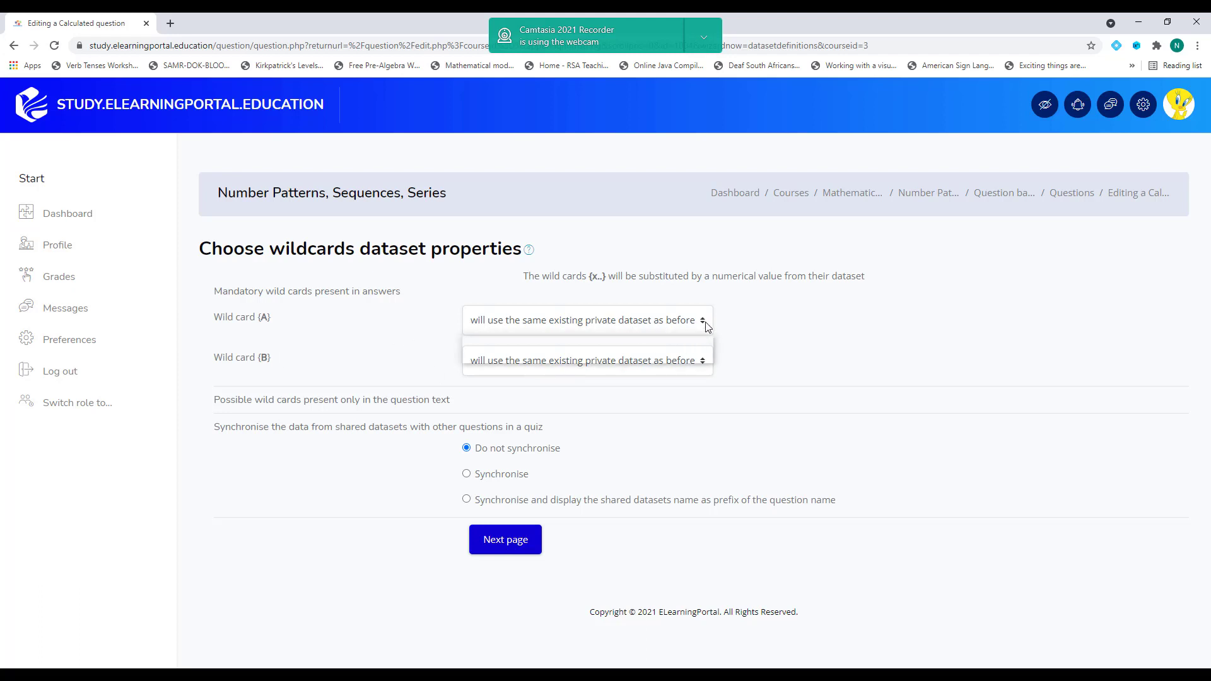
click(577, 355)
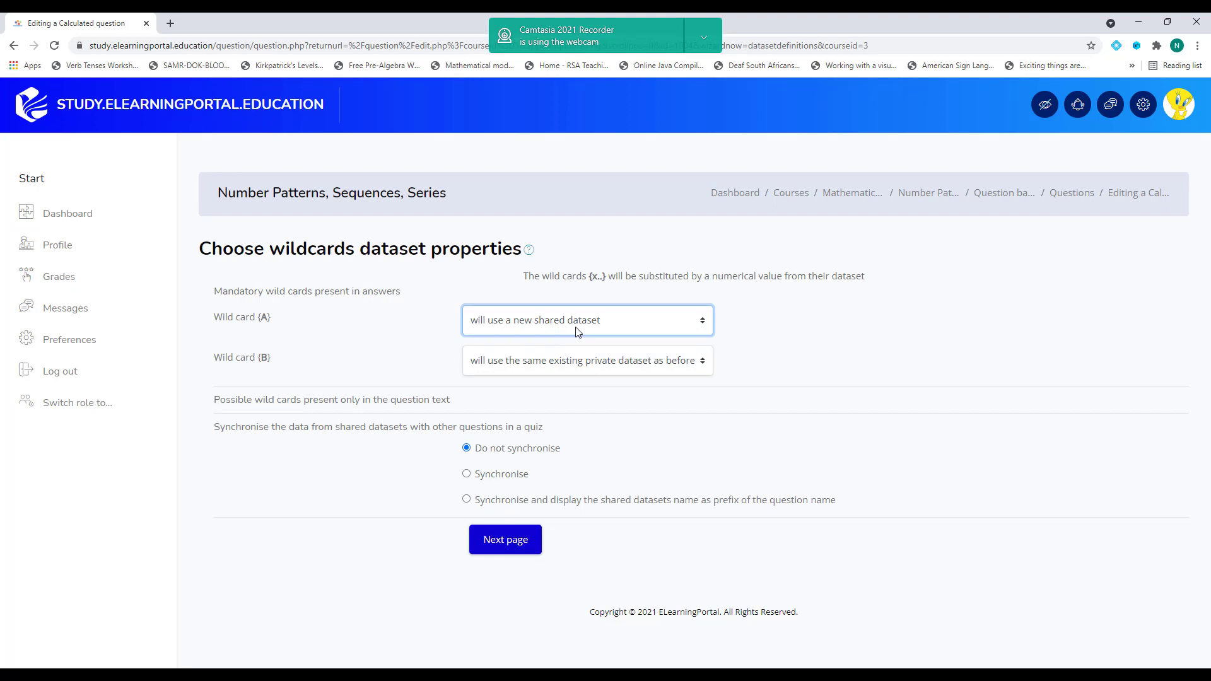
click(684, 370)
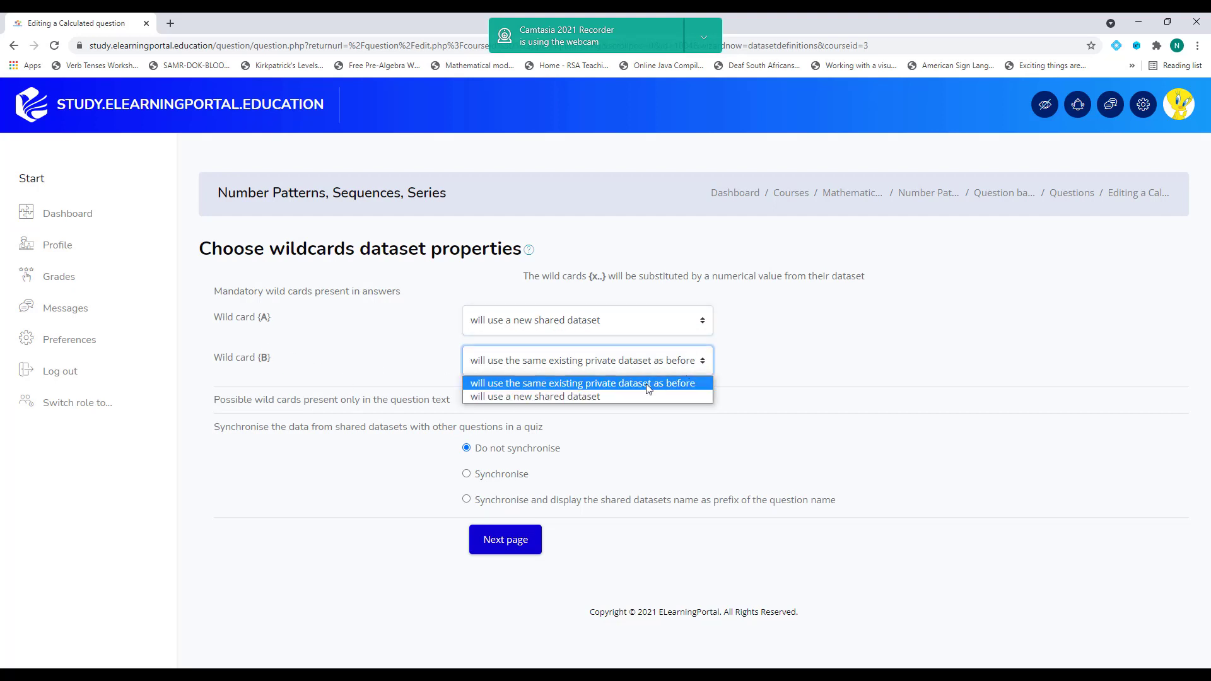
click(619, 396)
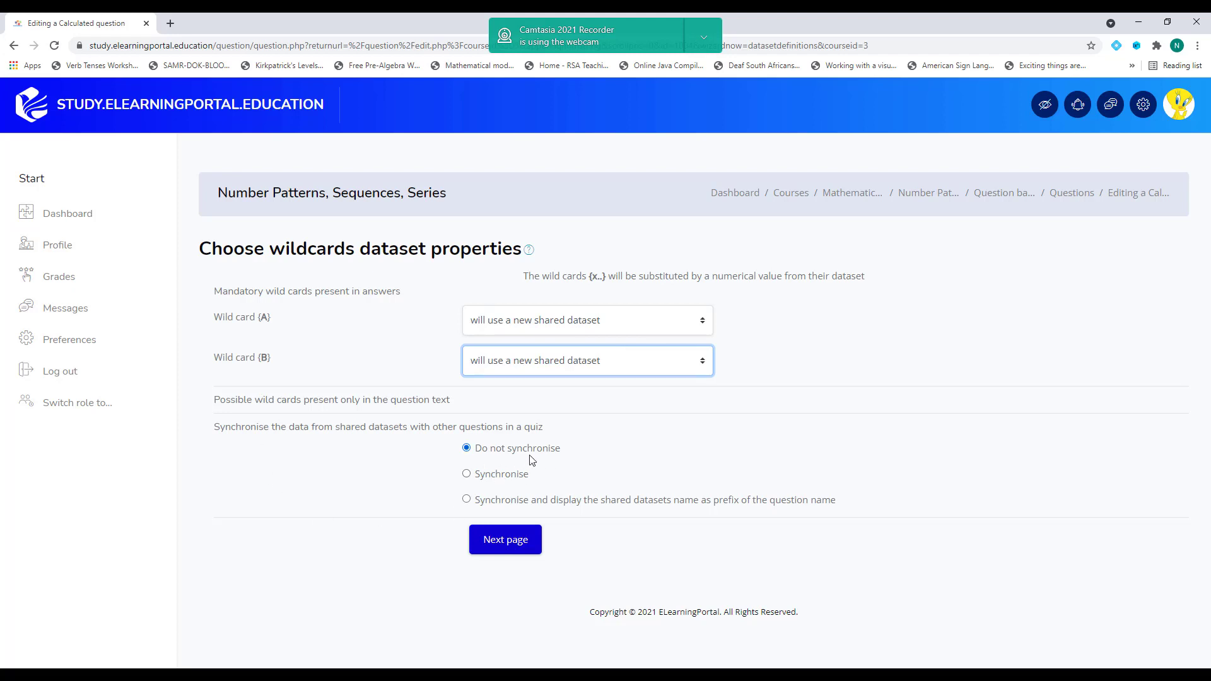
click(512, 538)
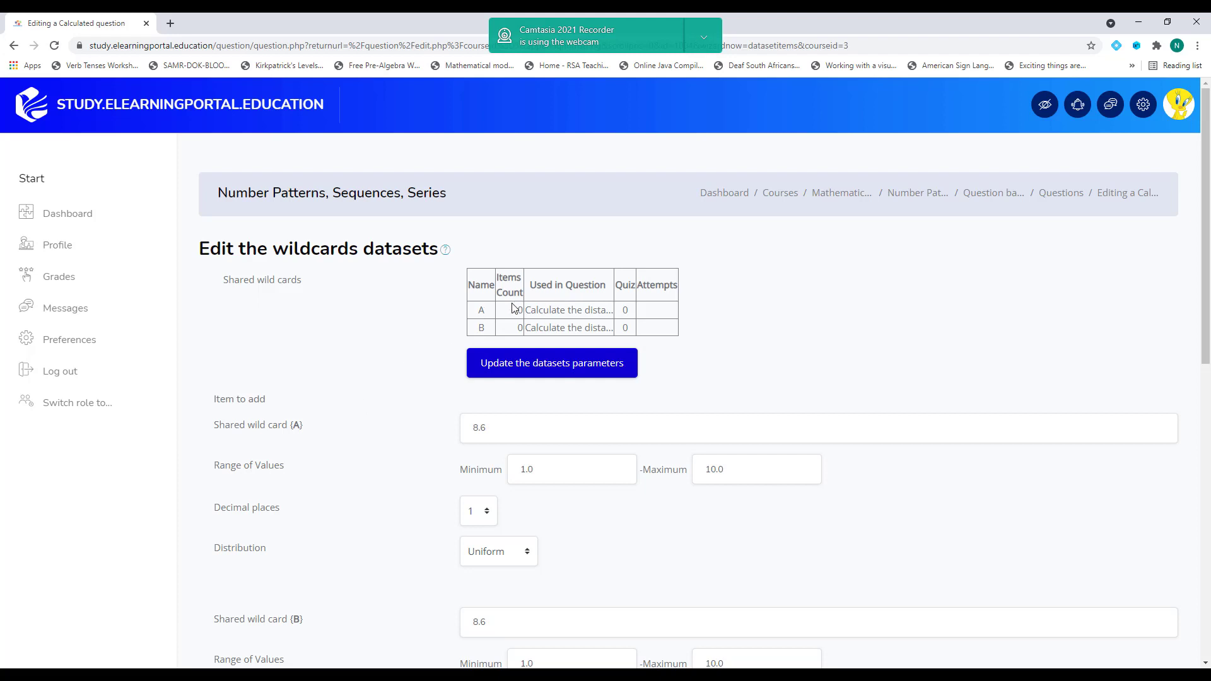
Set wildcard {A} to 2 decimal places.
scroll(372, 454, down, 1)
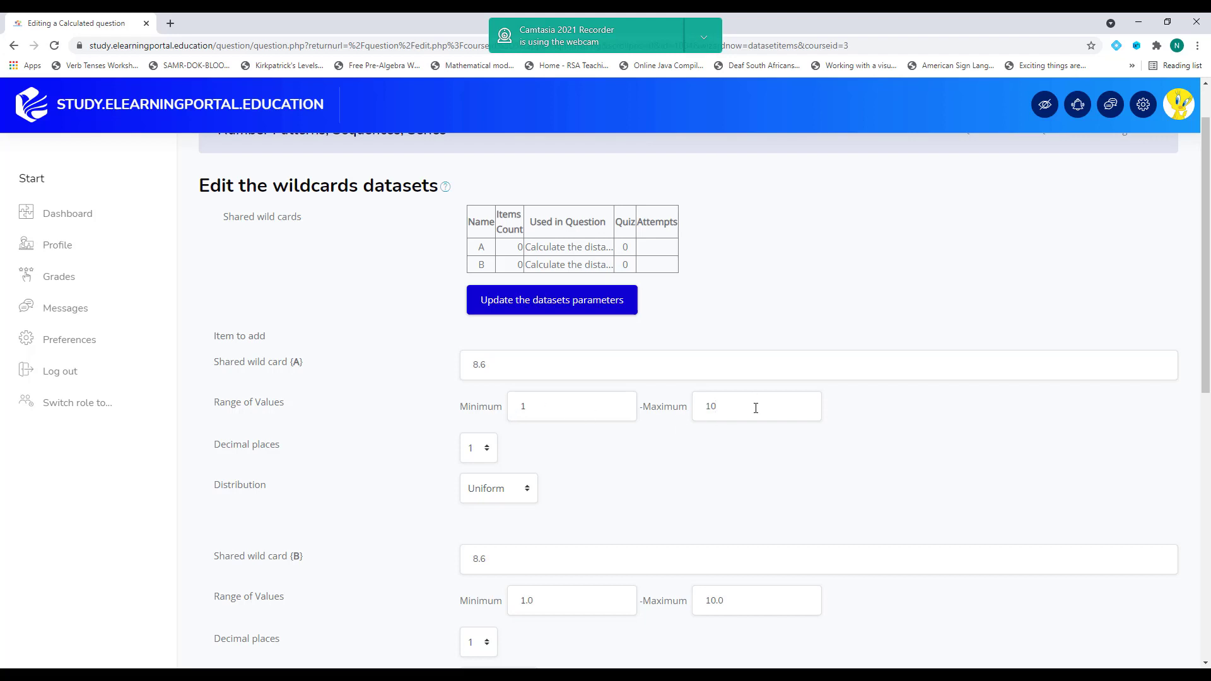
scroll(756, 408, down, 2)
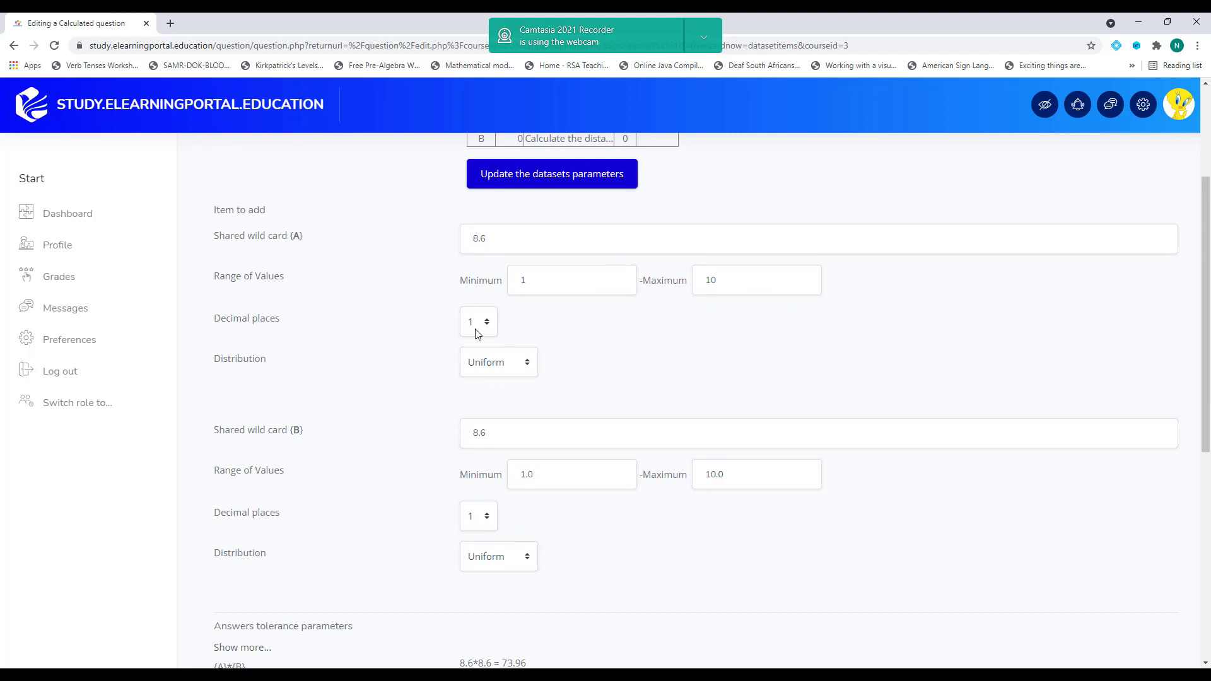
click(486, 324)
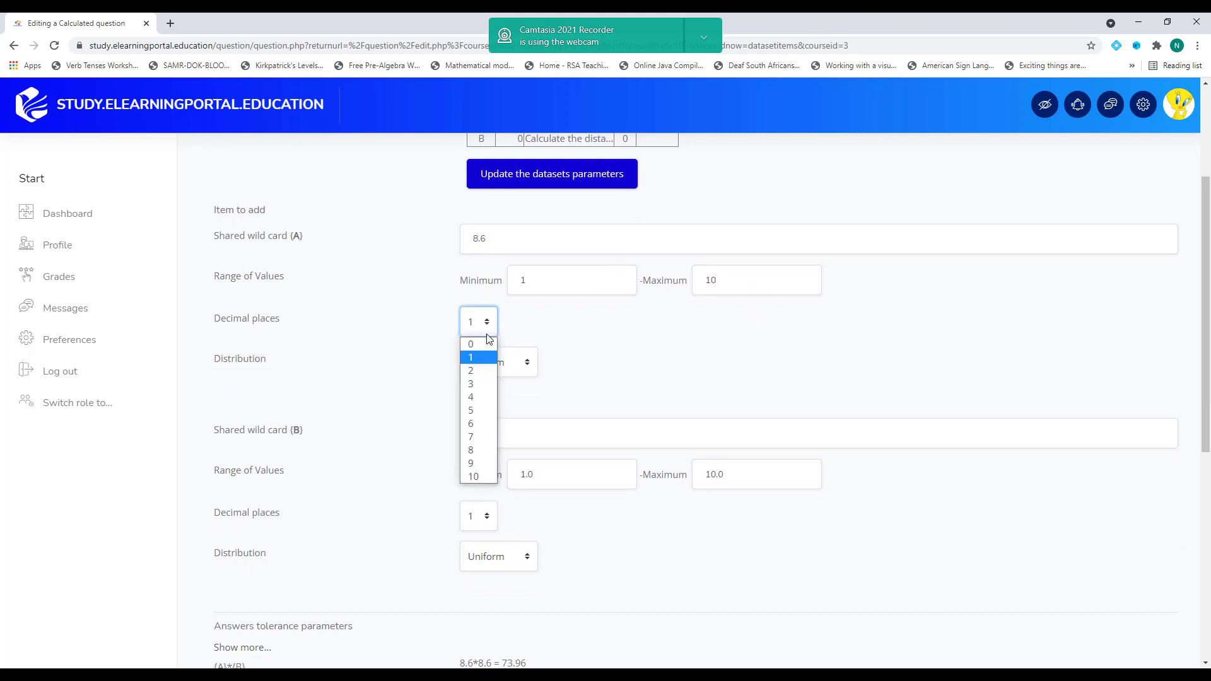
click(478, 367)
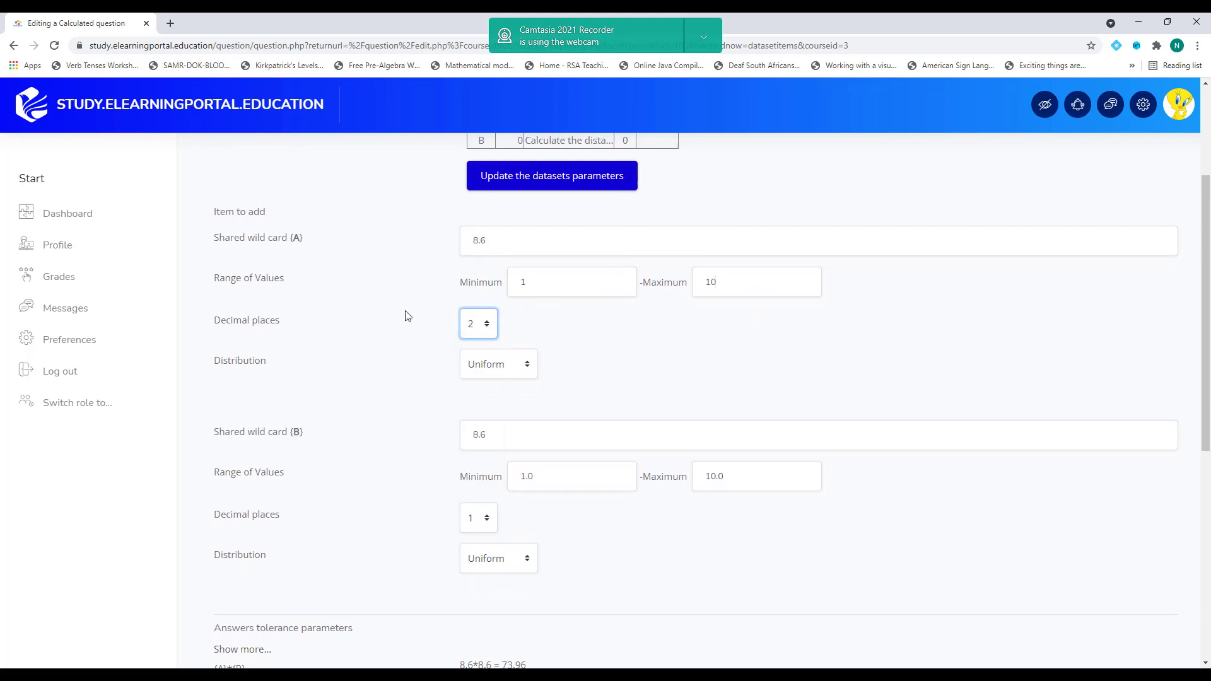
Give wildcard {B} a range of 1 to 10 with 0 decimal places.
scroll(400, 317, up, 2)
scroll(375, 370, down, 4)
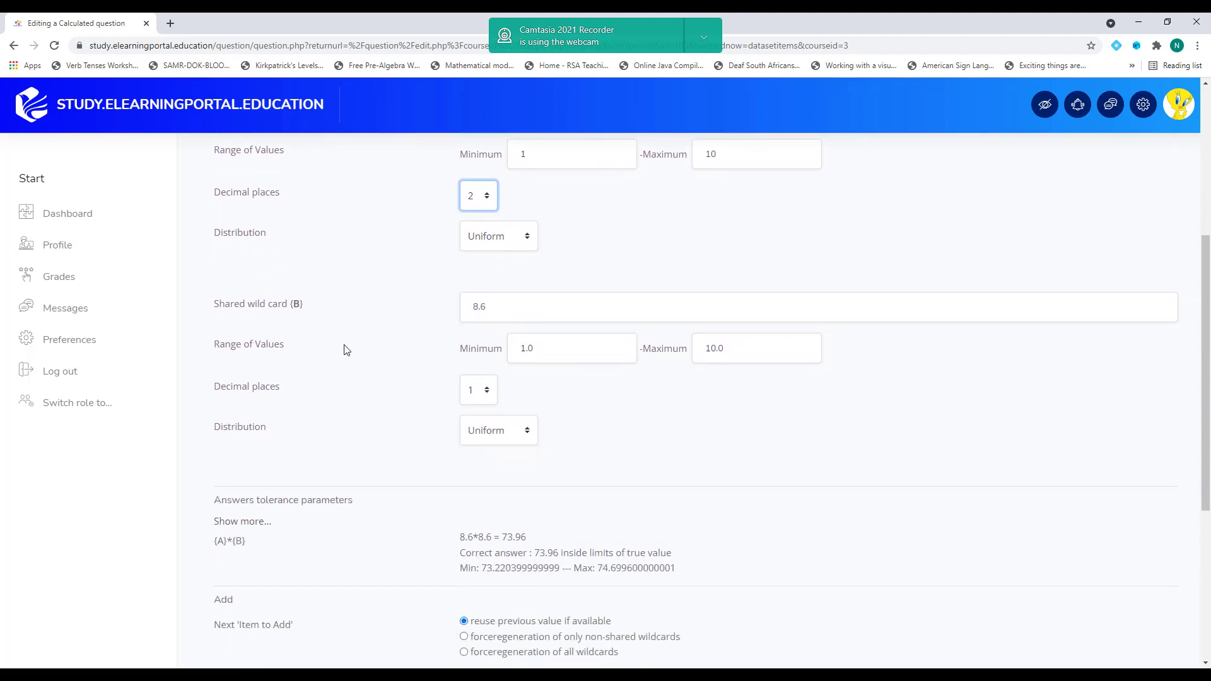
click(538, 350)
click(481, 389)
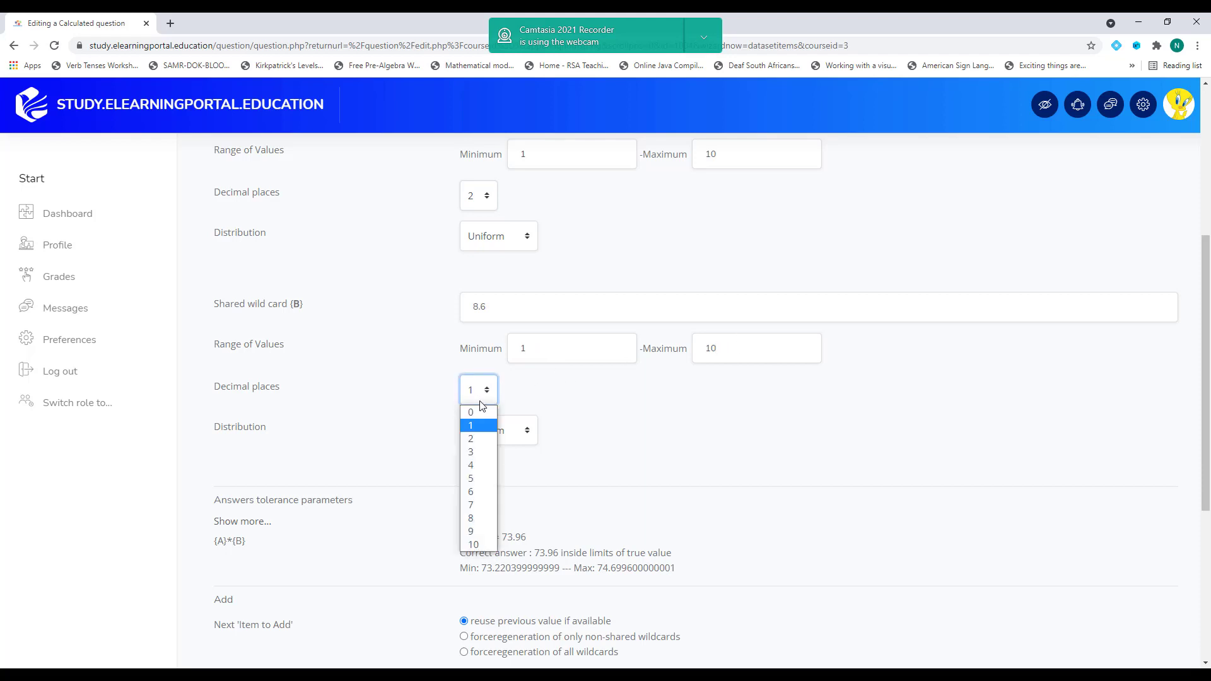
click(475, 414)
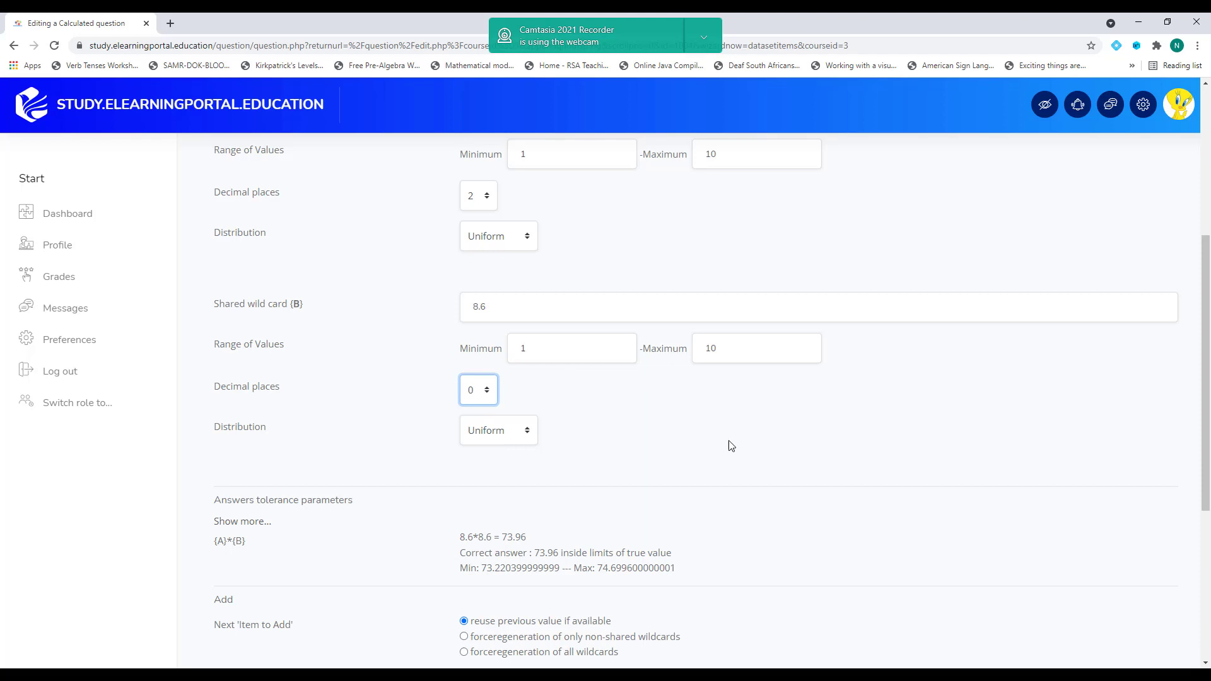
scroll(360, 416, up, 4)
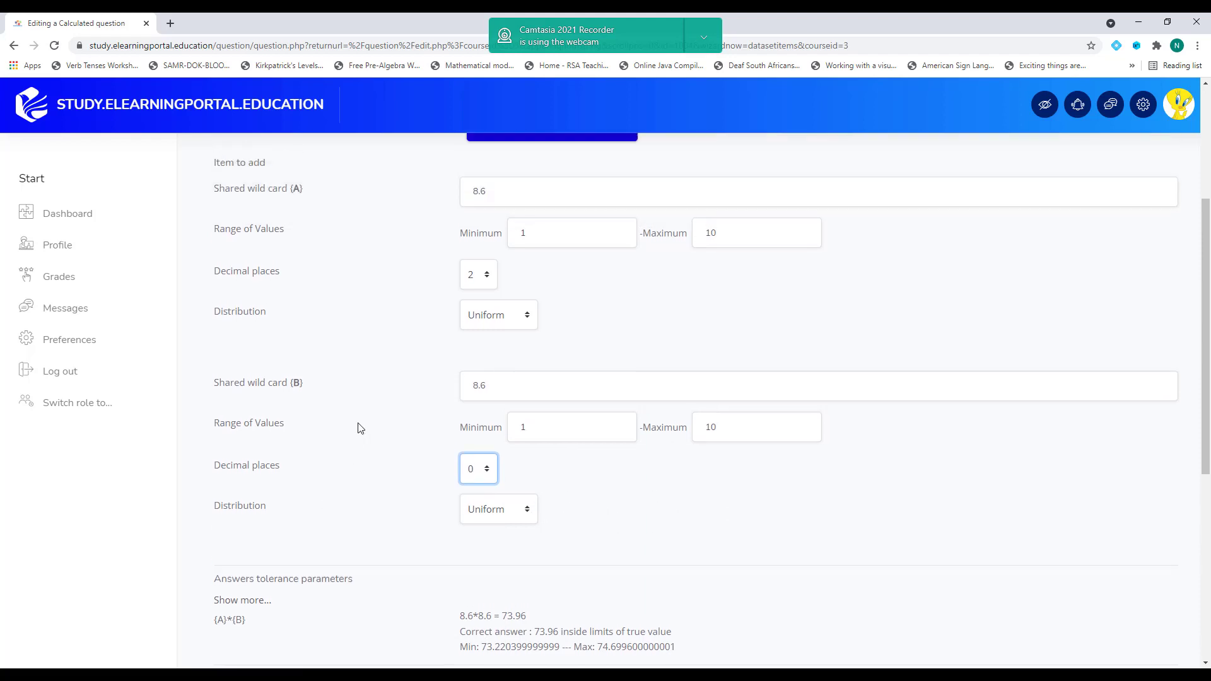
scroll(343, 445, down, 8)
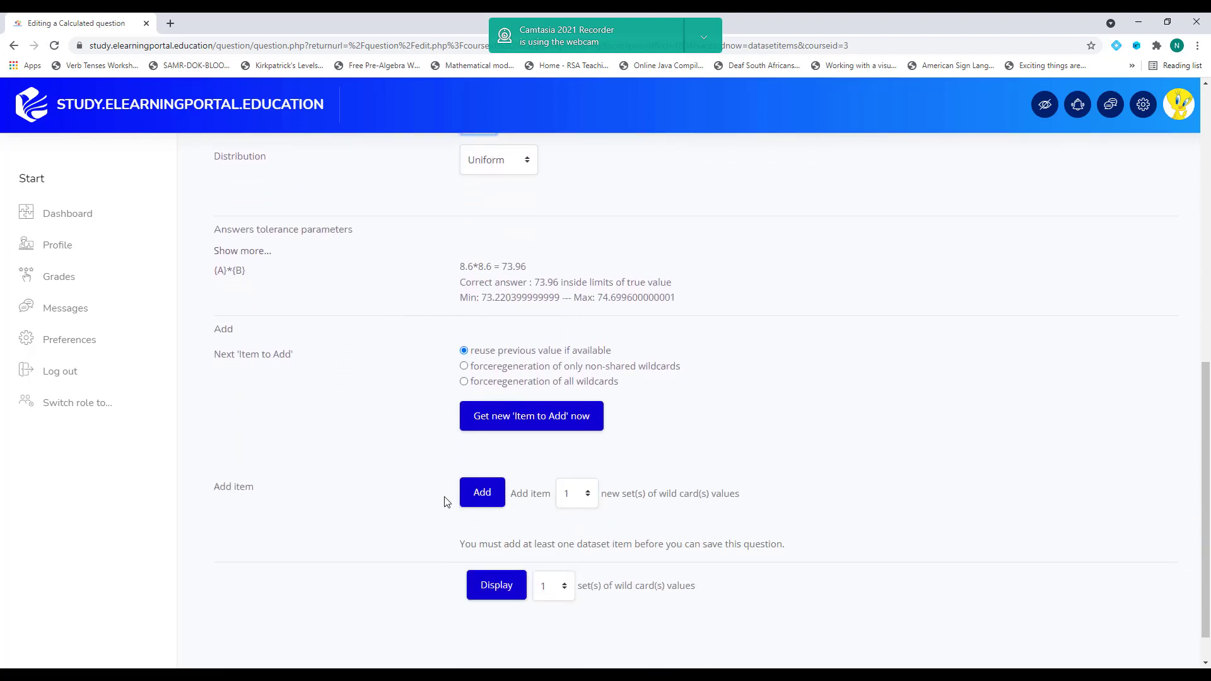
Add three new sets of wildcard values to the shared dataset.
click(474, 500)
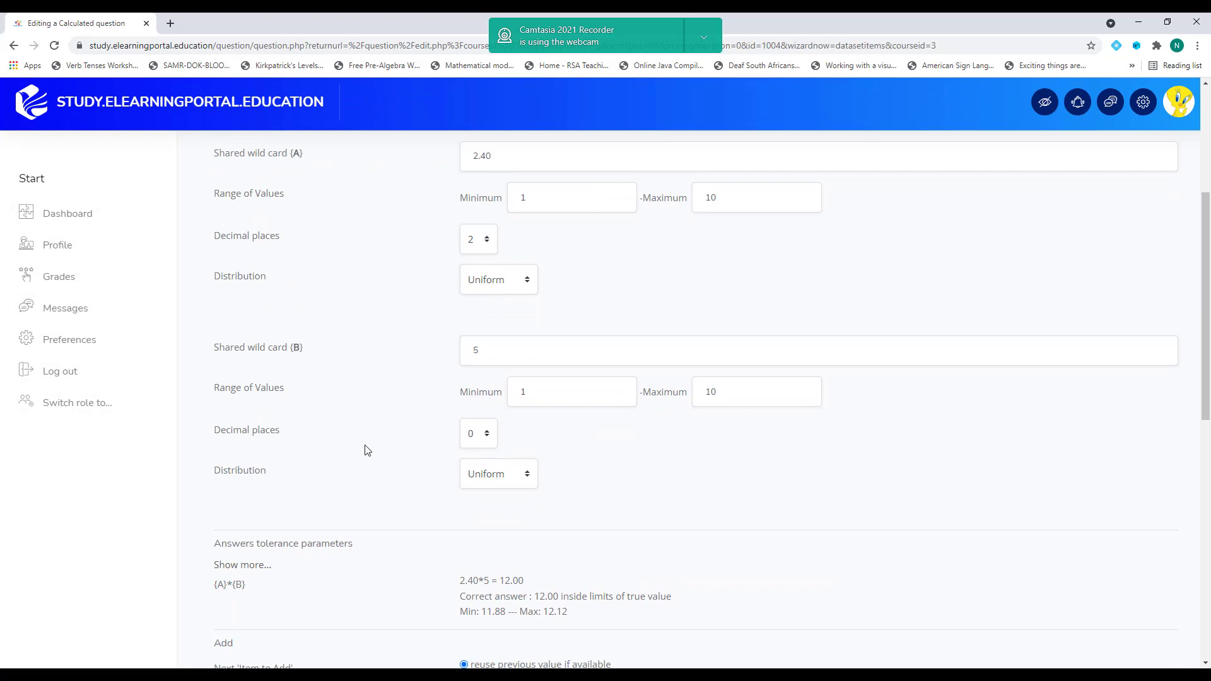
scroll(366, 449, down, 4)
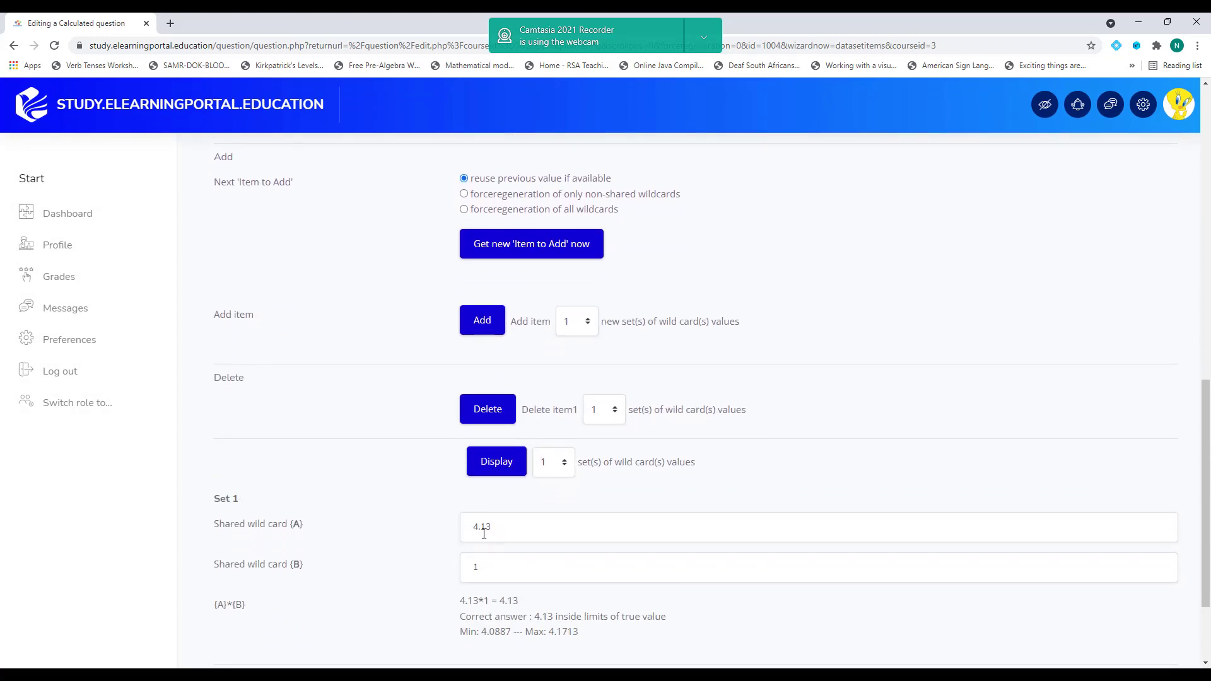
scroll(484, 533, down, 1)
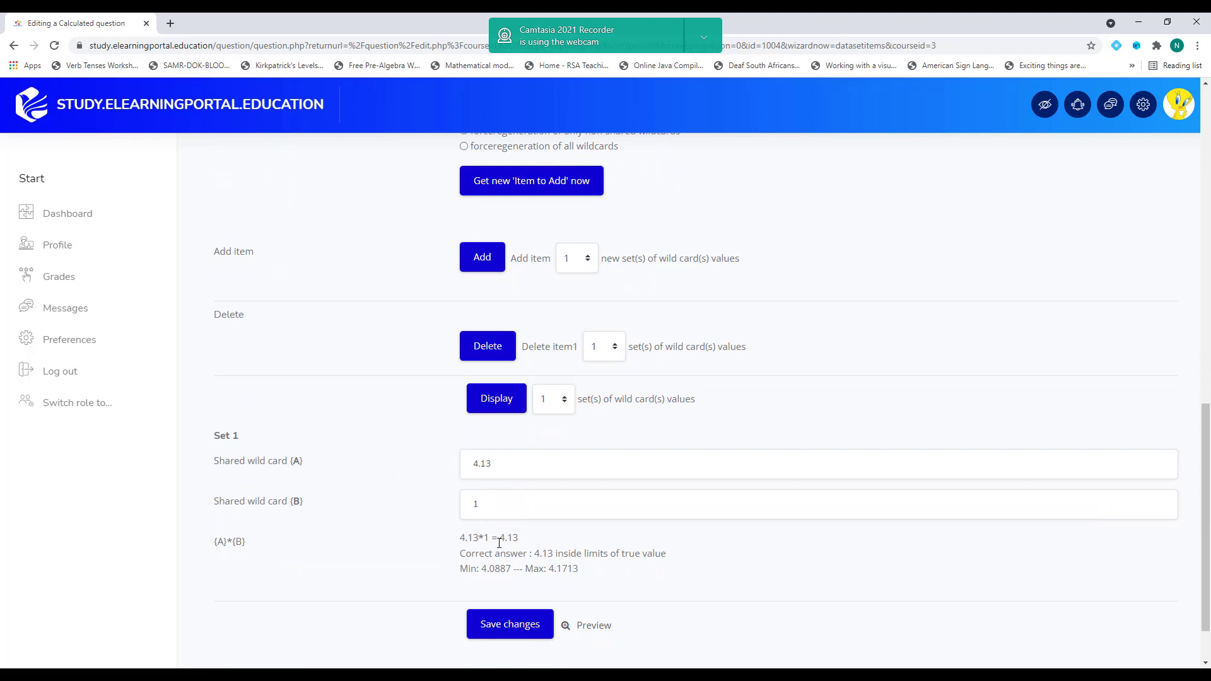
scroll(393, 525, up, 10)
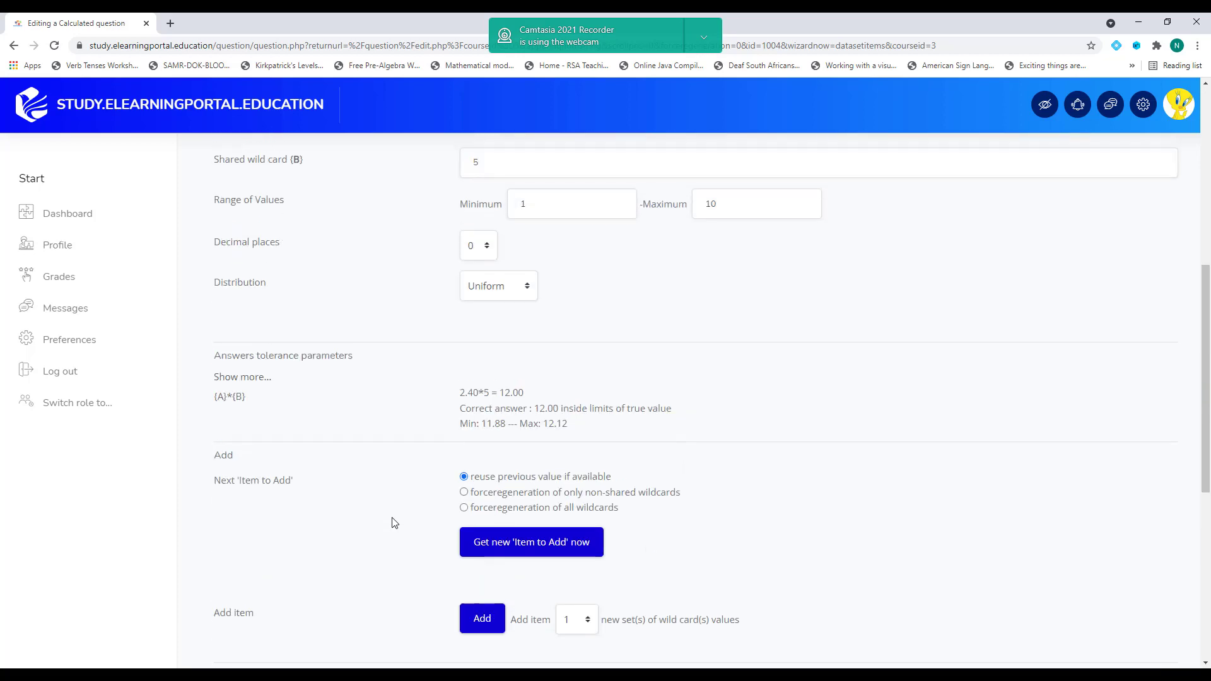
scroll(408, 455, up, 2)
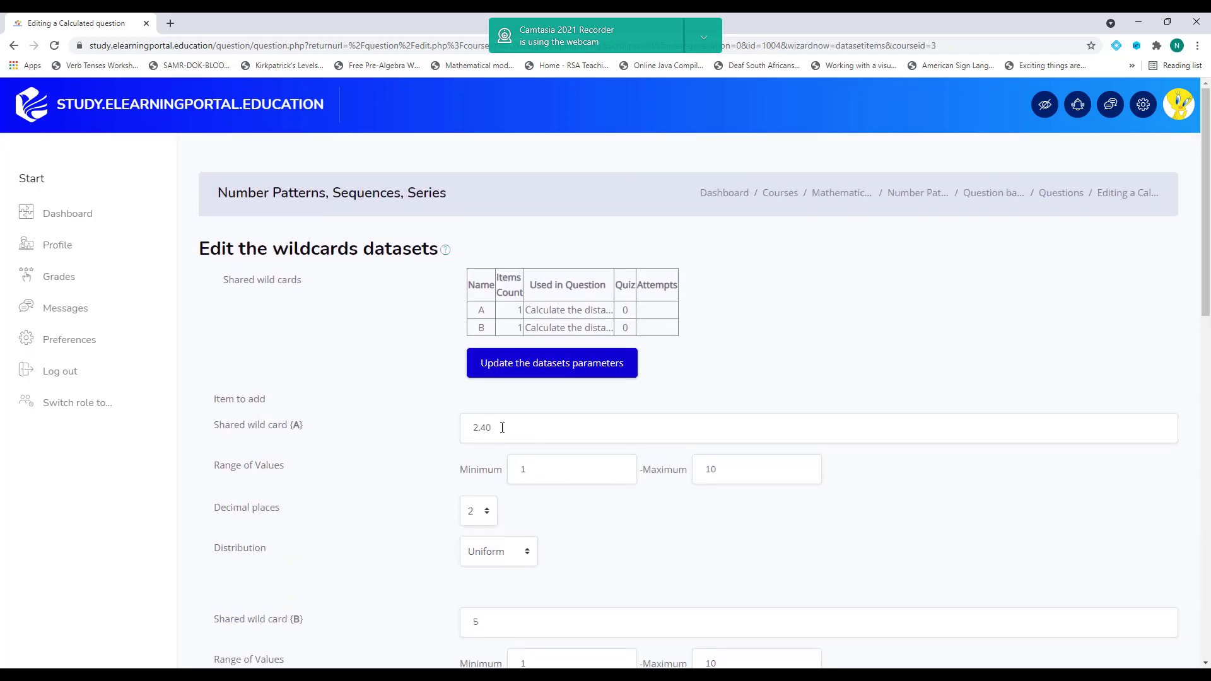
scroll(393, 470, down, 6)
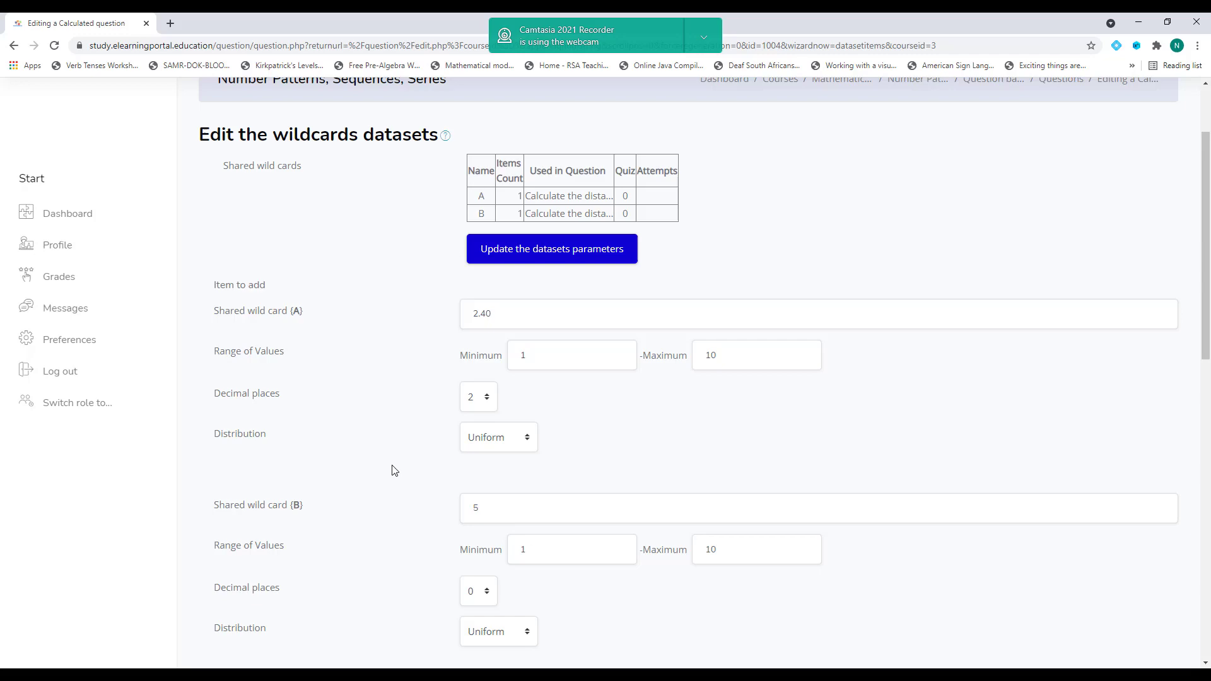
scroll(362, 502, down, 1)
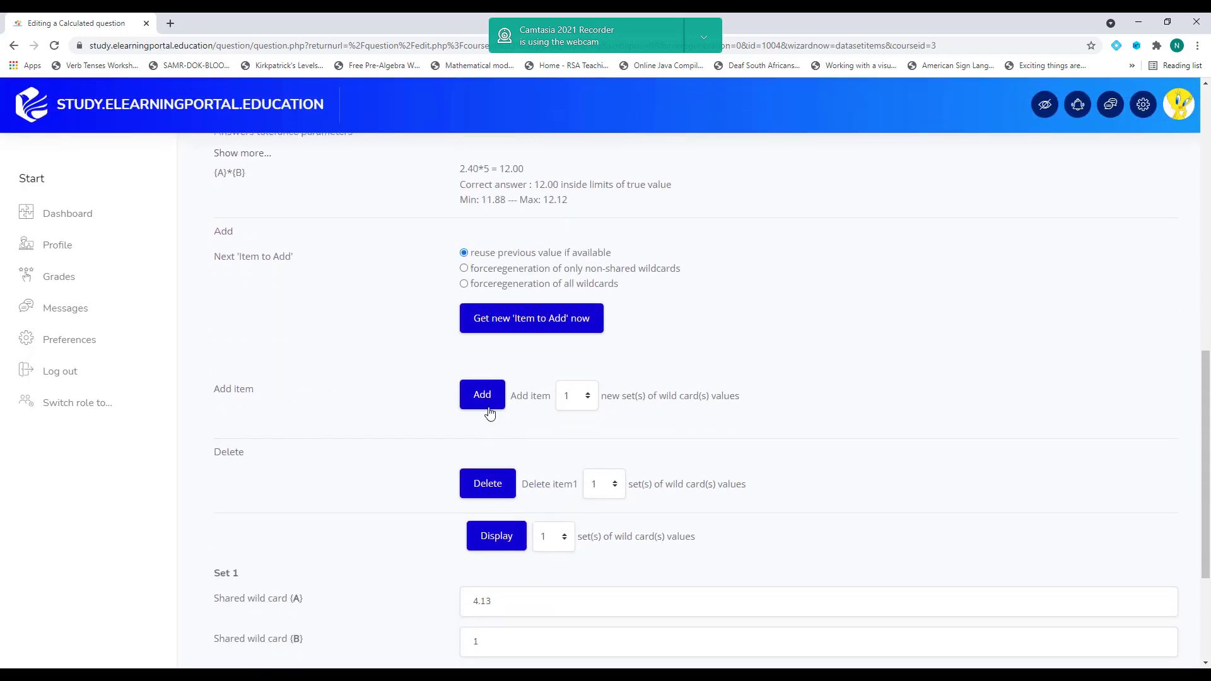
click(487, 403)
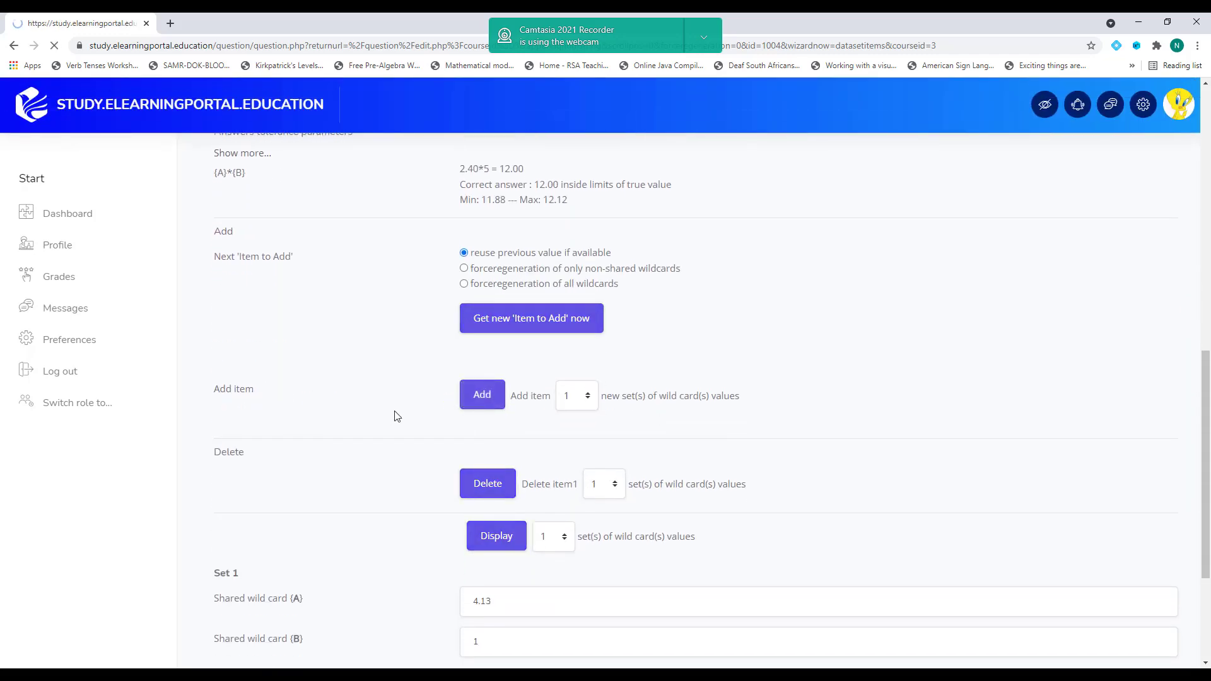
scroll(393, 433, down, 3)
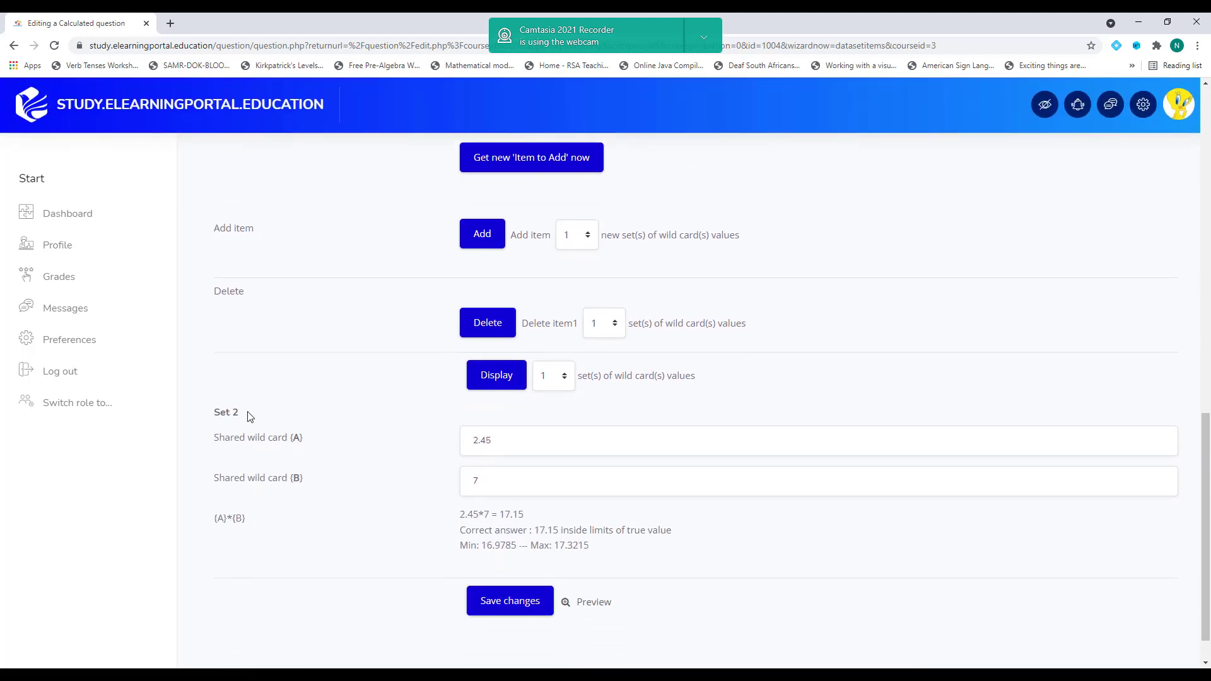
scroll(326, 419, up, 15)
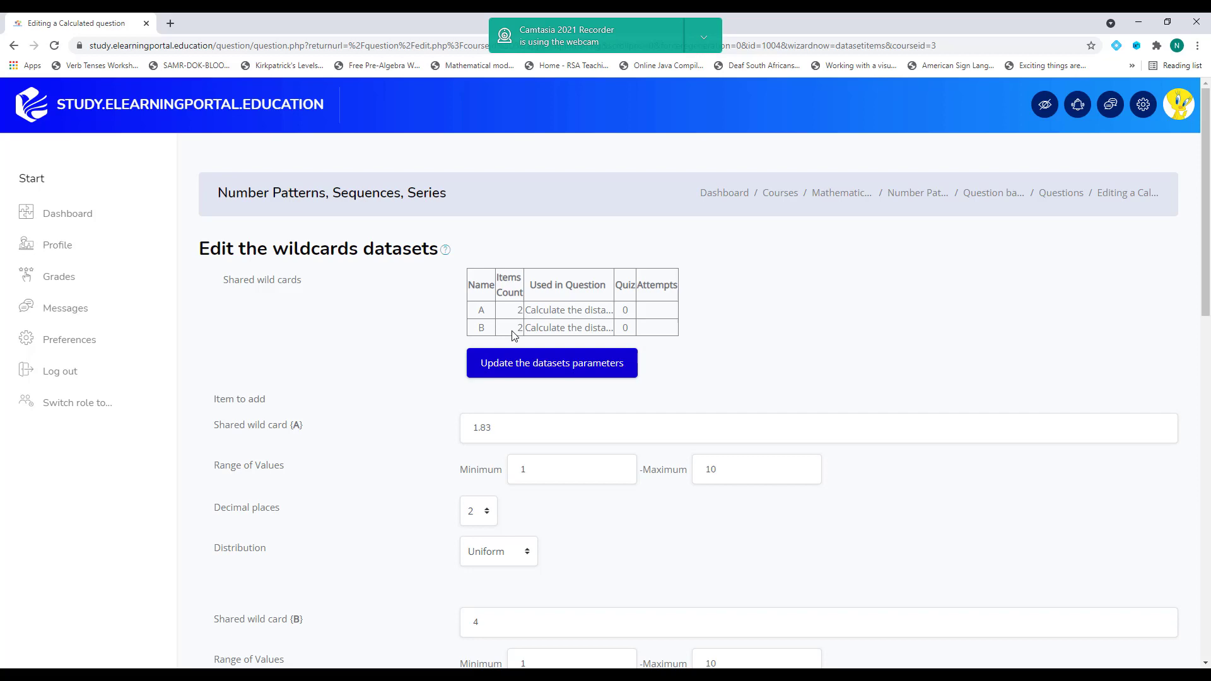
scroll(396, 446, down, 11)
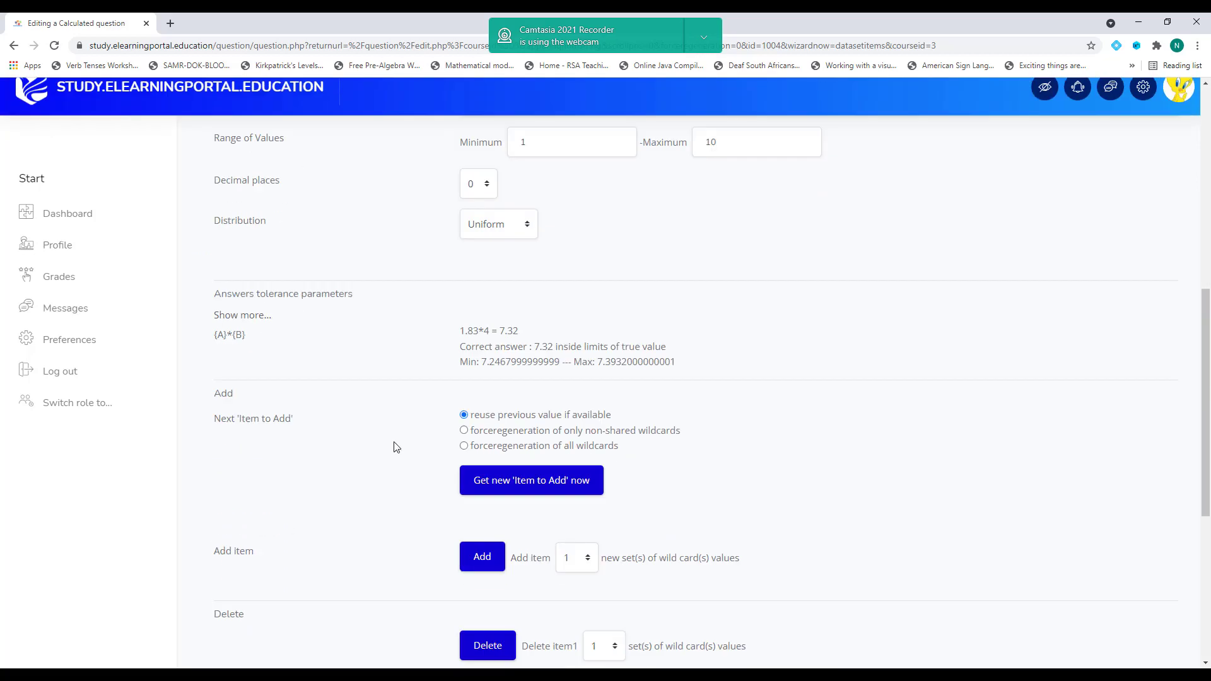
click(475, 401)
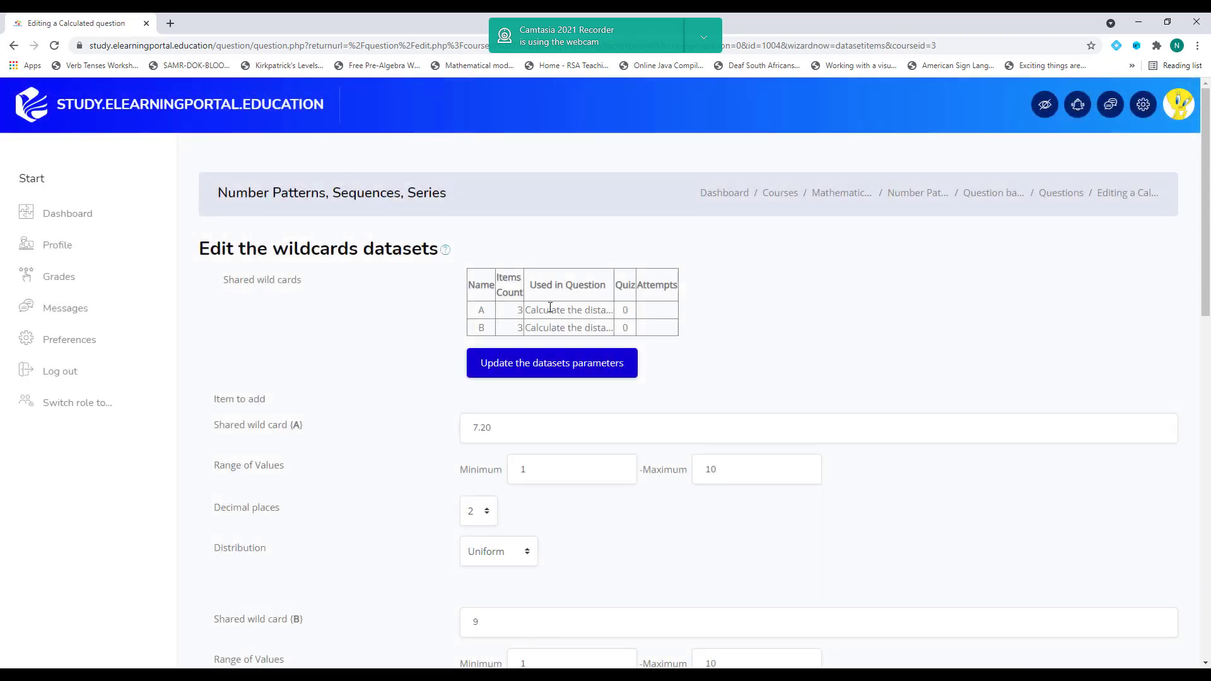
Add two more value sets so A and B each hold 5 items.
scroll(338, 433, down, 12)
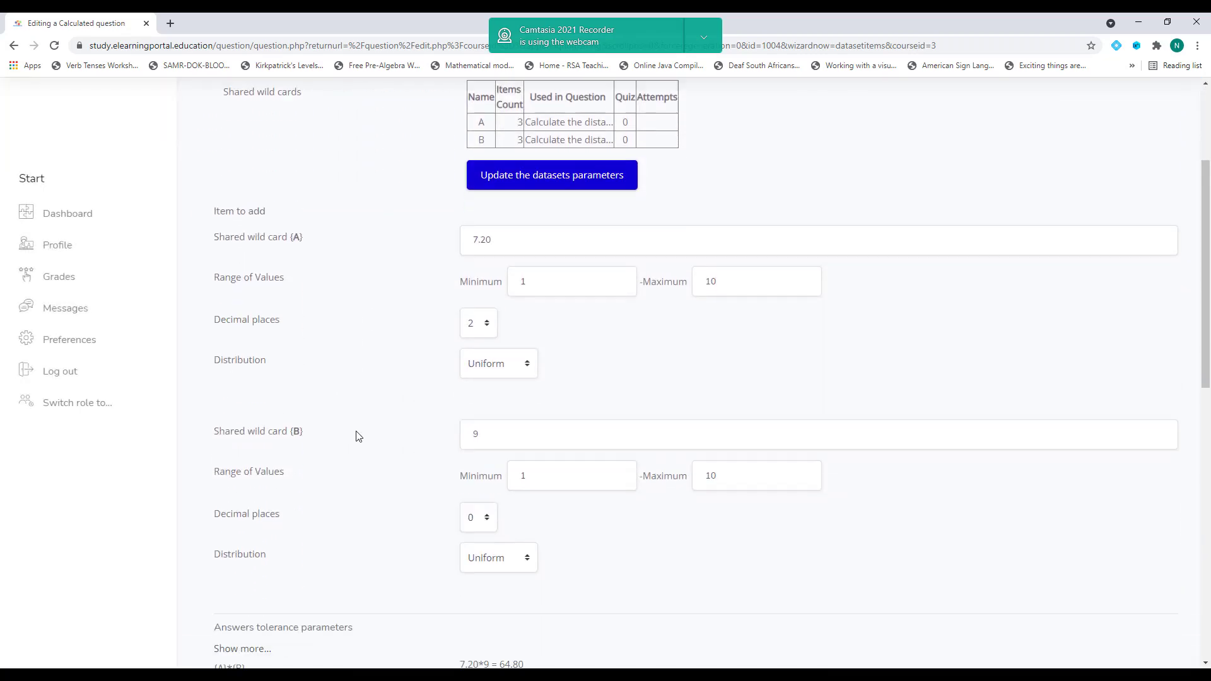
click(479, 263)
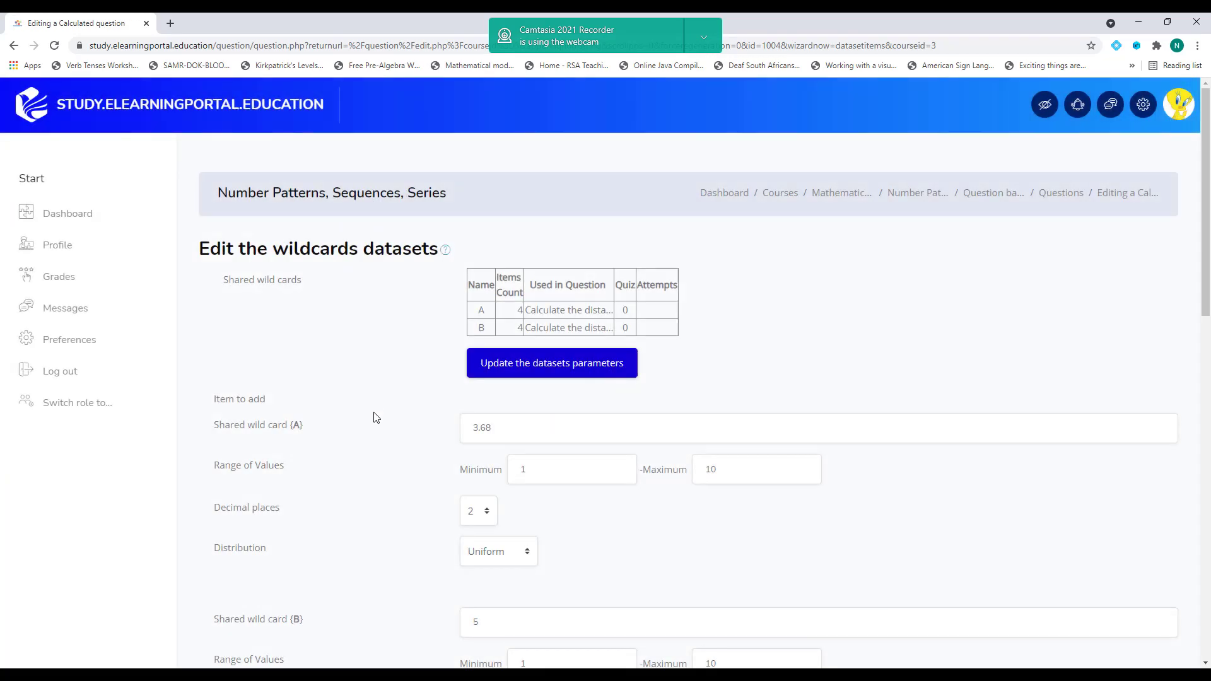
scroll(375, 417, down, 6)
scroll(376, 420, down, 6)
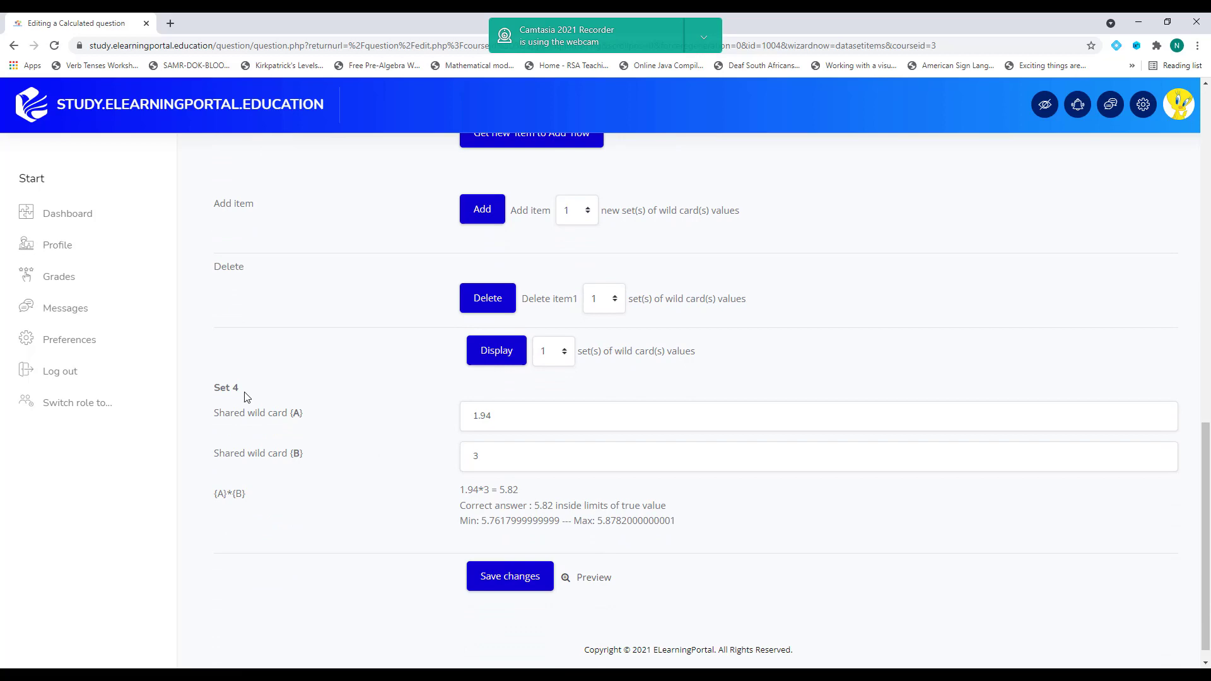
scroll(326, 439, up, 4)
scroll(326, 439, up, 1)
click(482, 539)
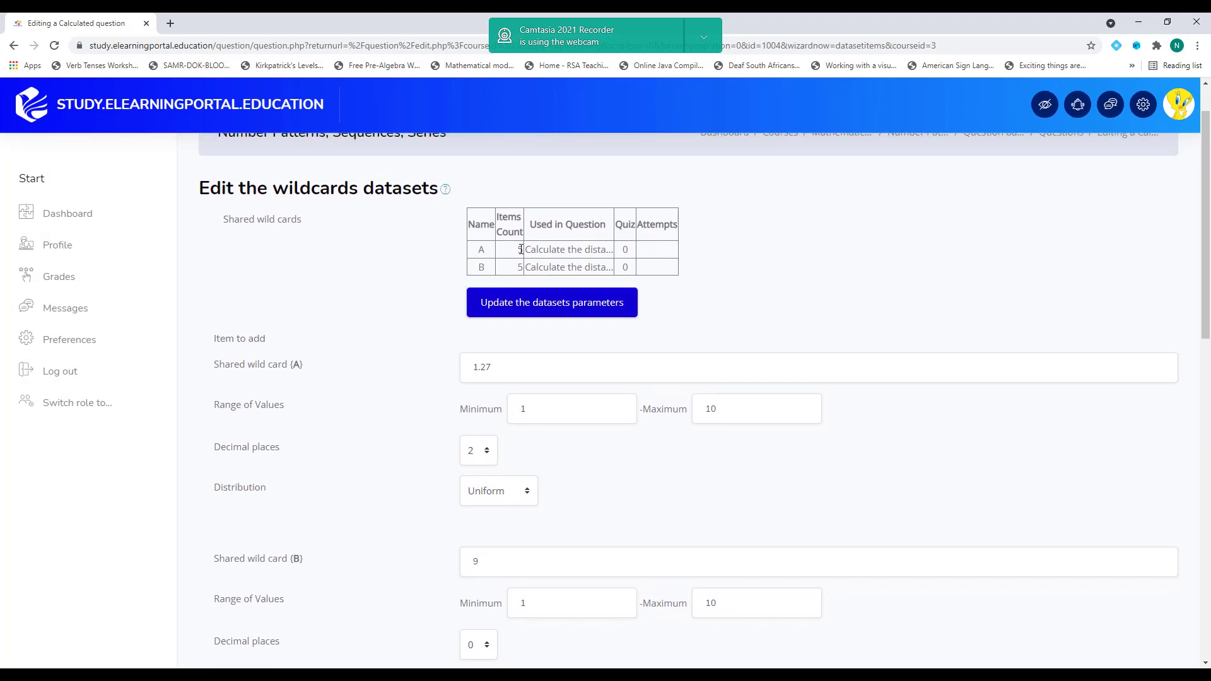
scroll(344, 386, down, 10)
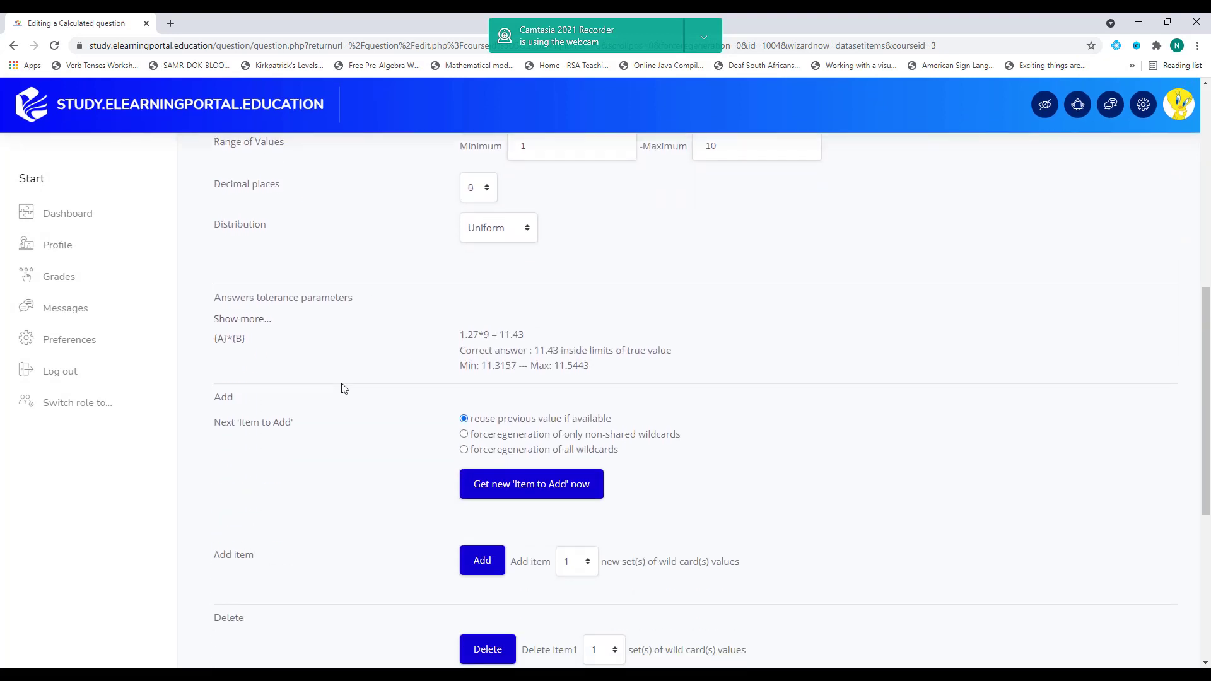
scroll(343, 387, down, 3)
Save the question, preview it with regenerated values, then close the preview.
click(518, 563)
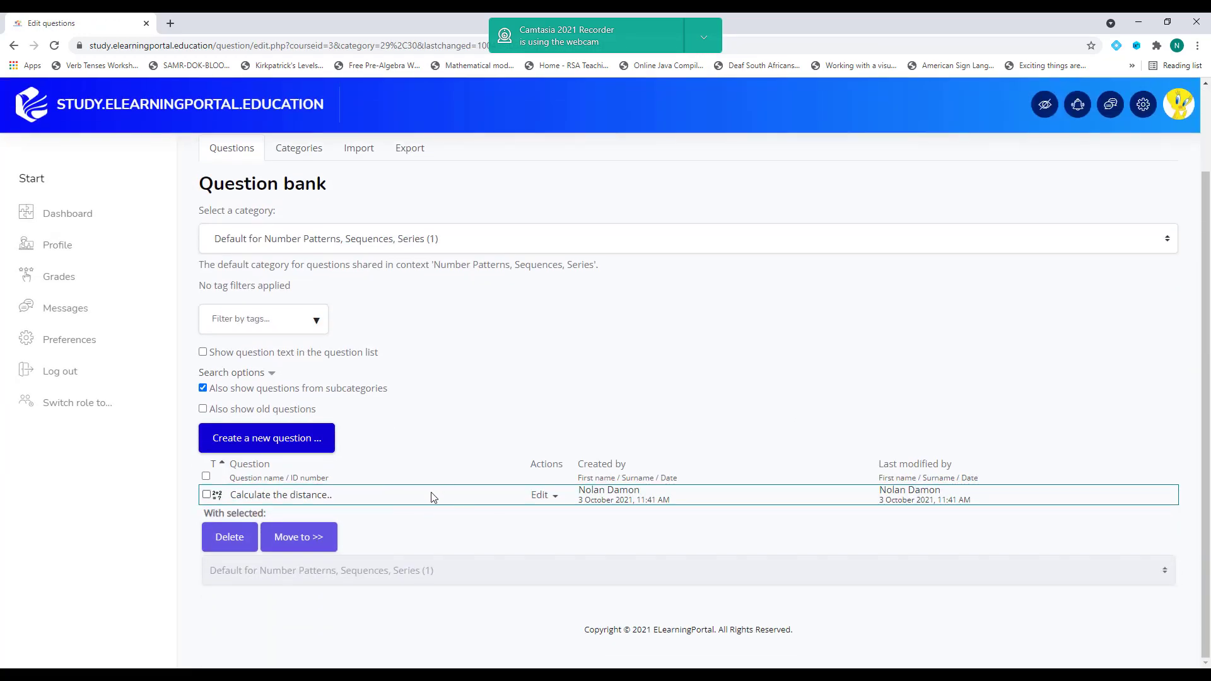
click(554, 497)
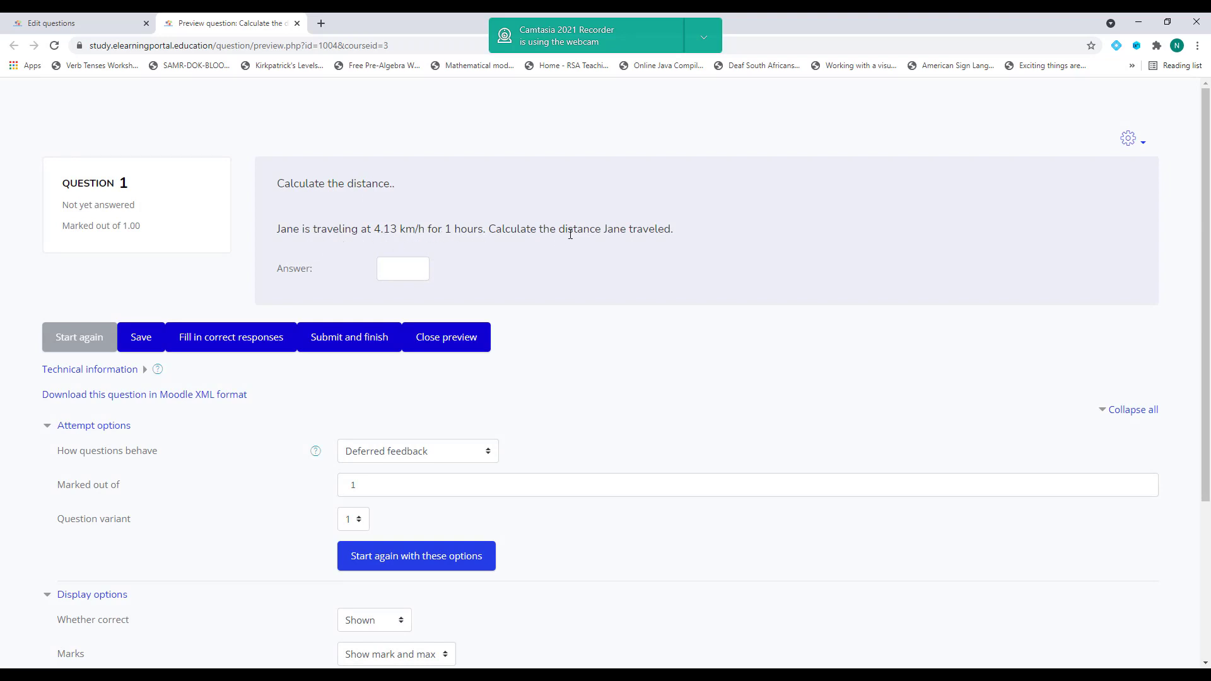
click(410, 268)
click(54, 46)
key(ctrl+w)
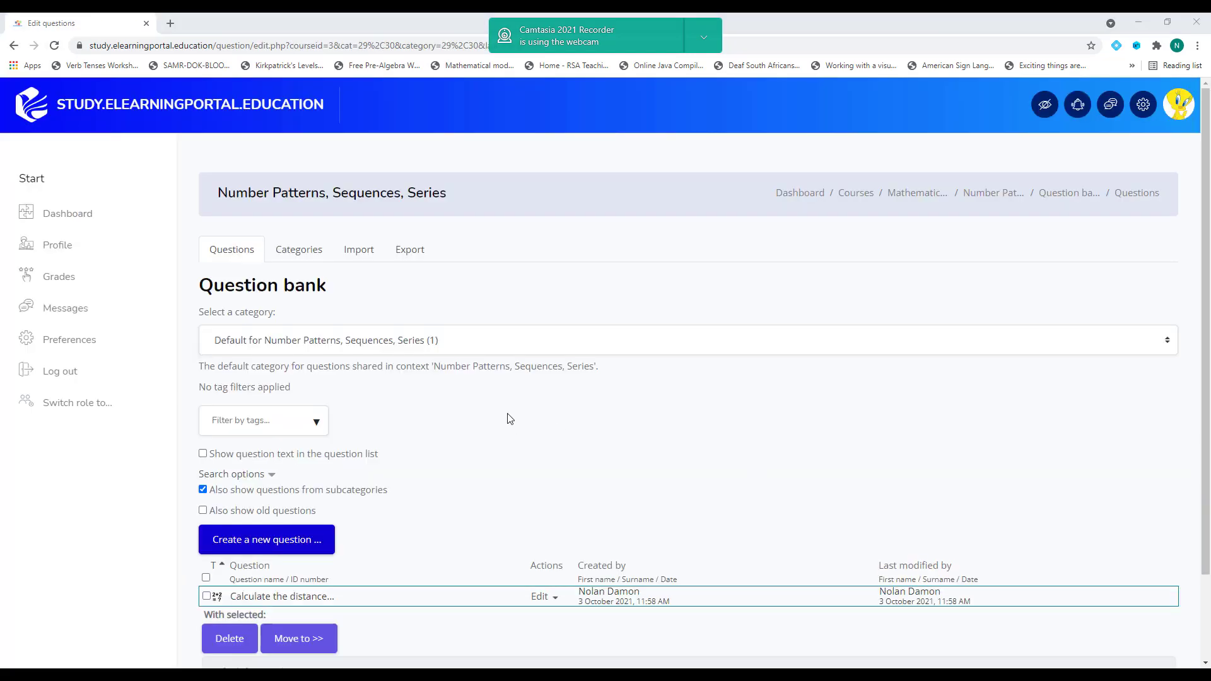
Reopen the distance question and save through to its 5-item shared A and B dataset editor.
scroll(510, 419, down, 1)
click(553, 536)
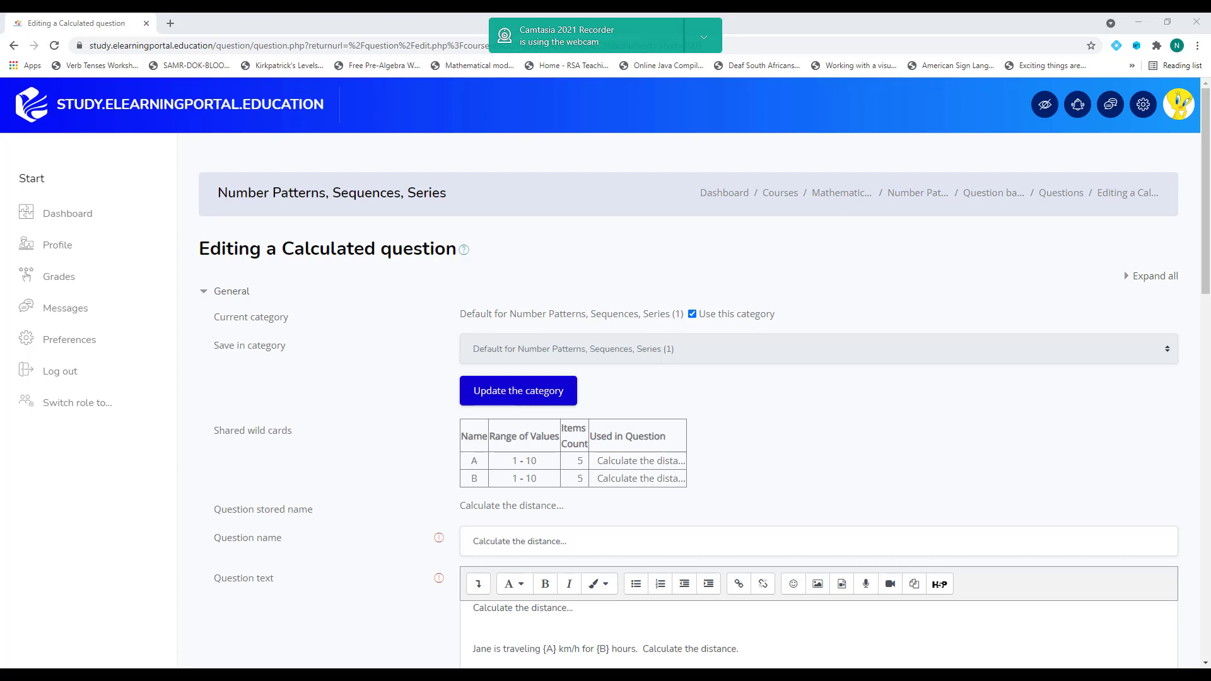
scroll(606, 492, down, 1)
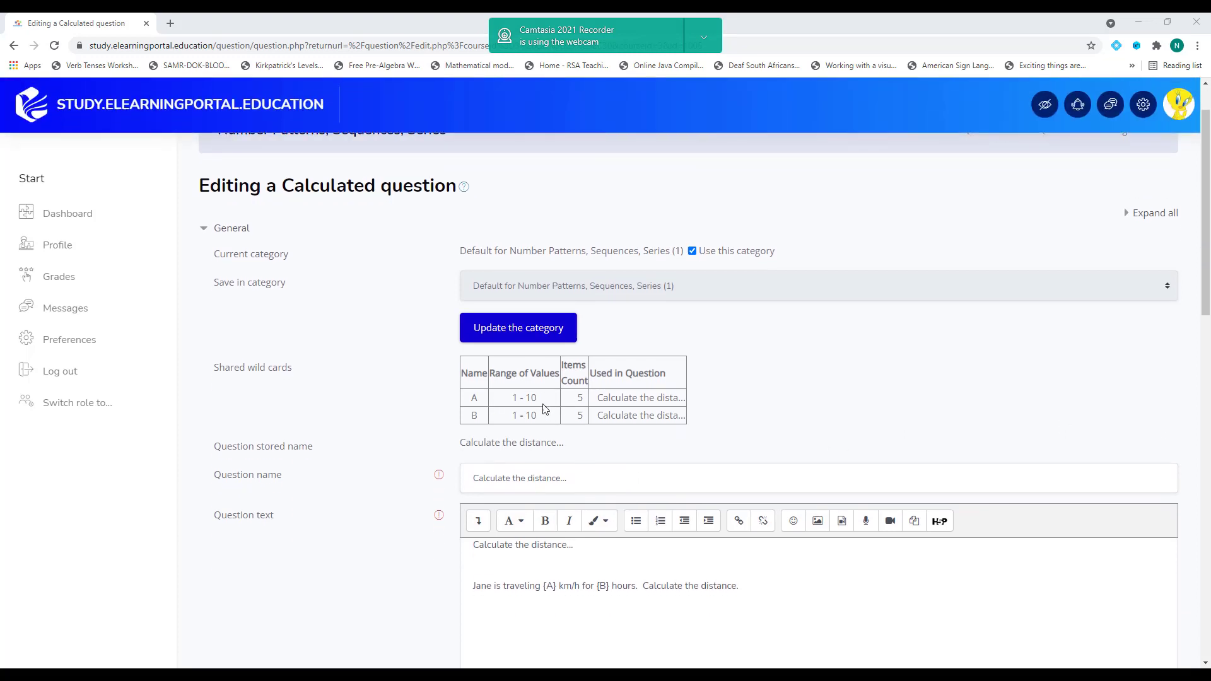
scroll(391, 423, down, 7)
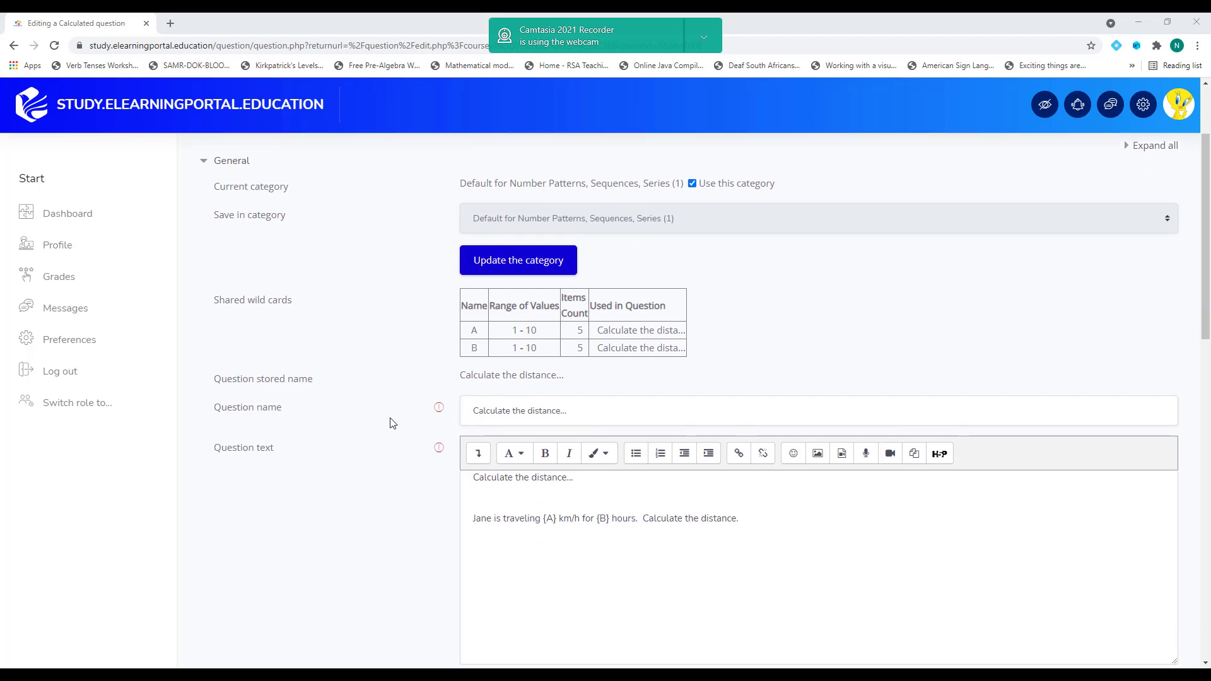
scroll(391, 423, down, 7)
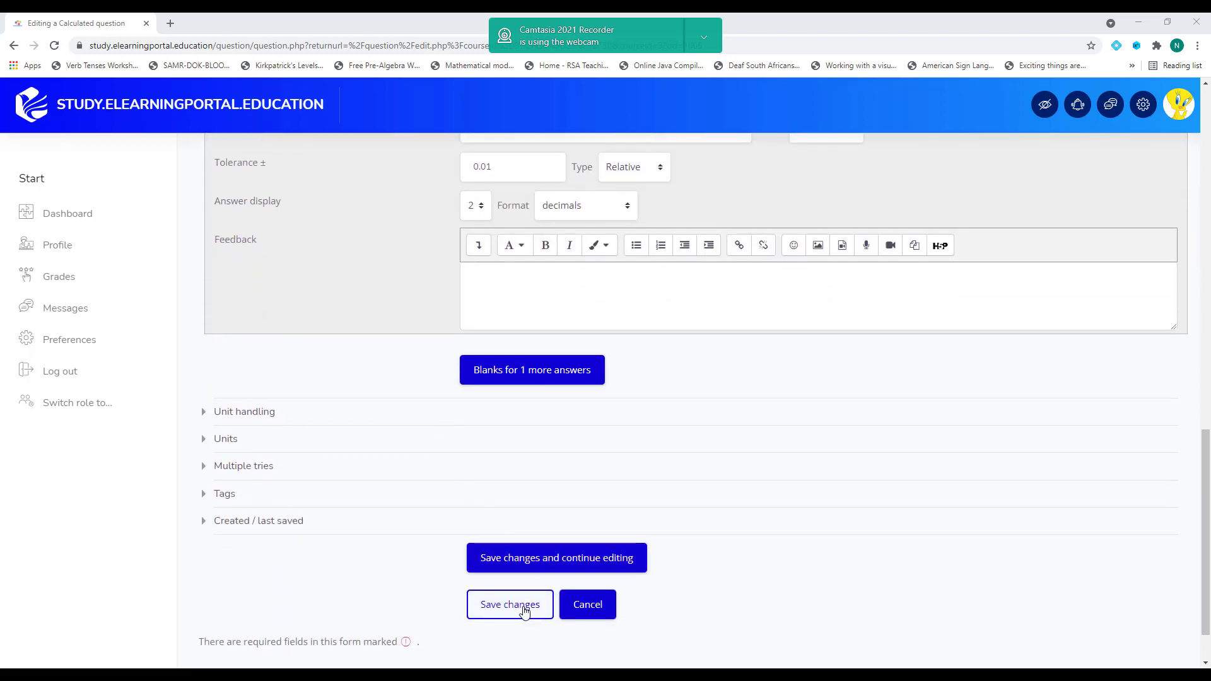
click(516, 611)
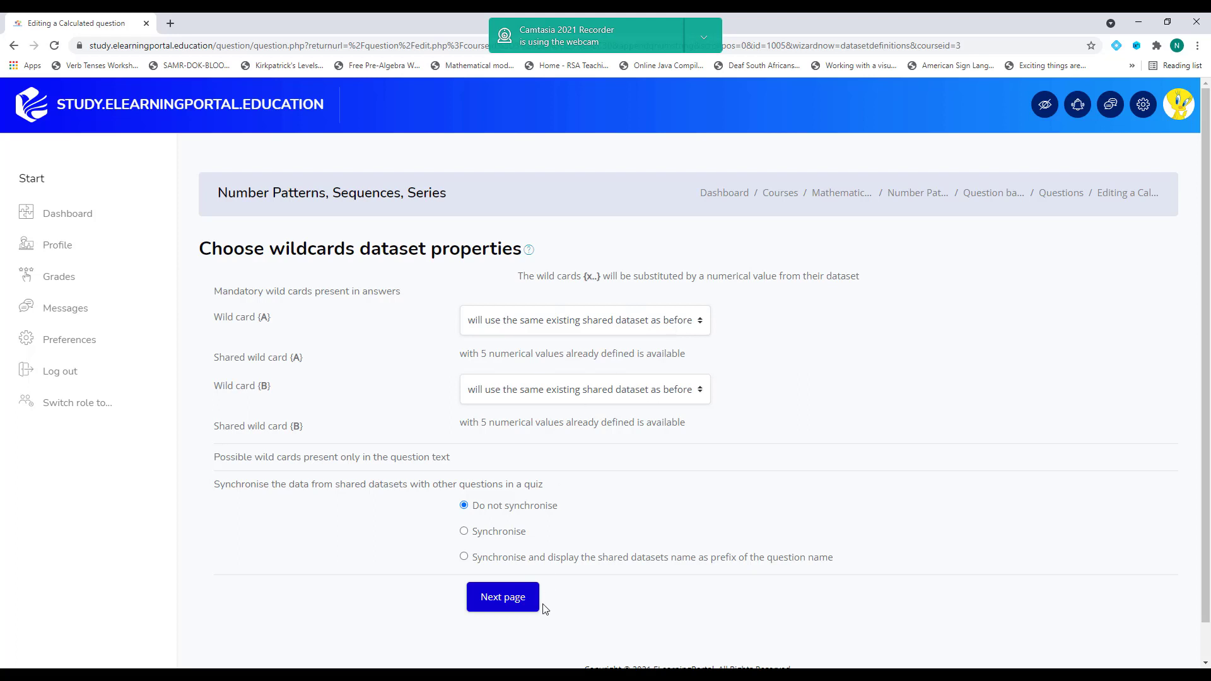
click(508, 599)
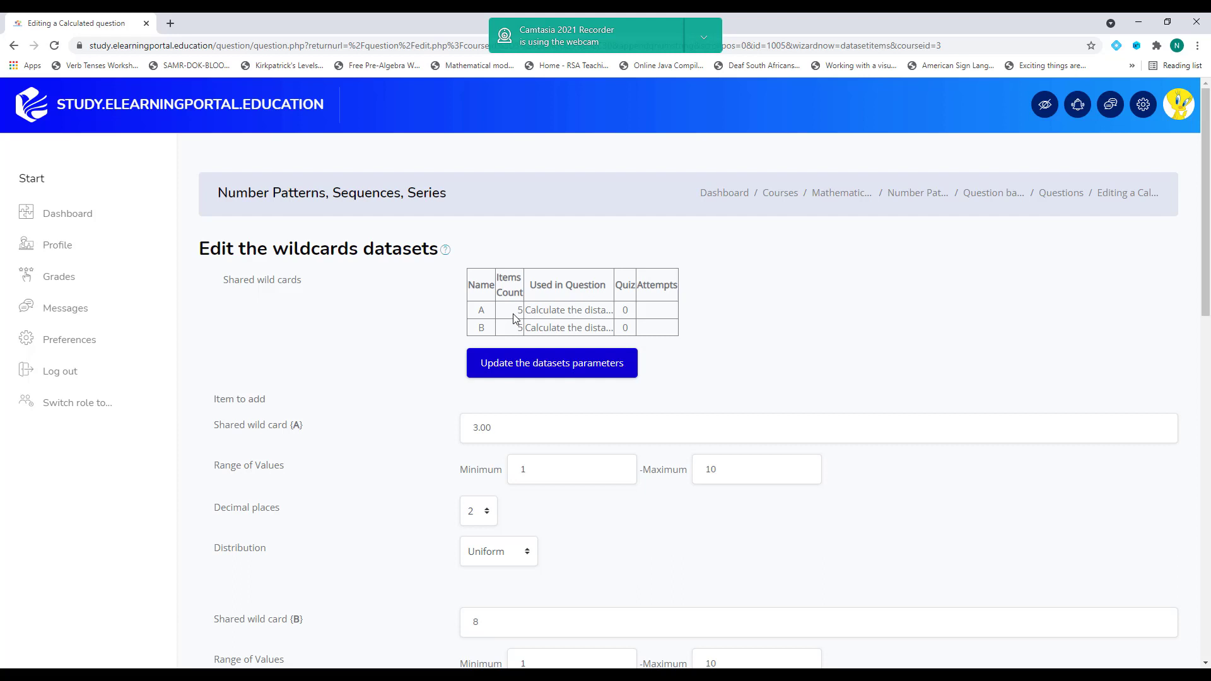
Add 10 value sets to the shared A and B datasets, bringing each to 15, and save.
scroll(375, 440, down, 7)
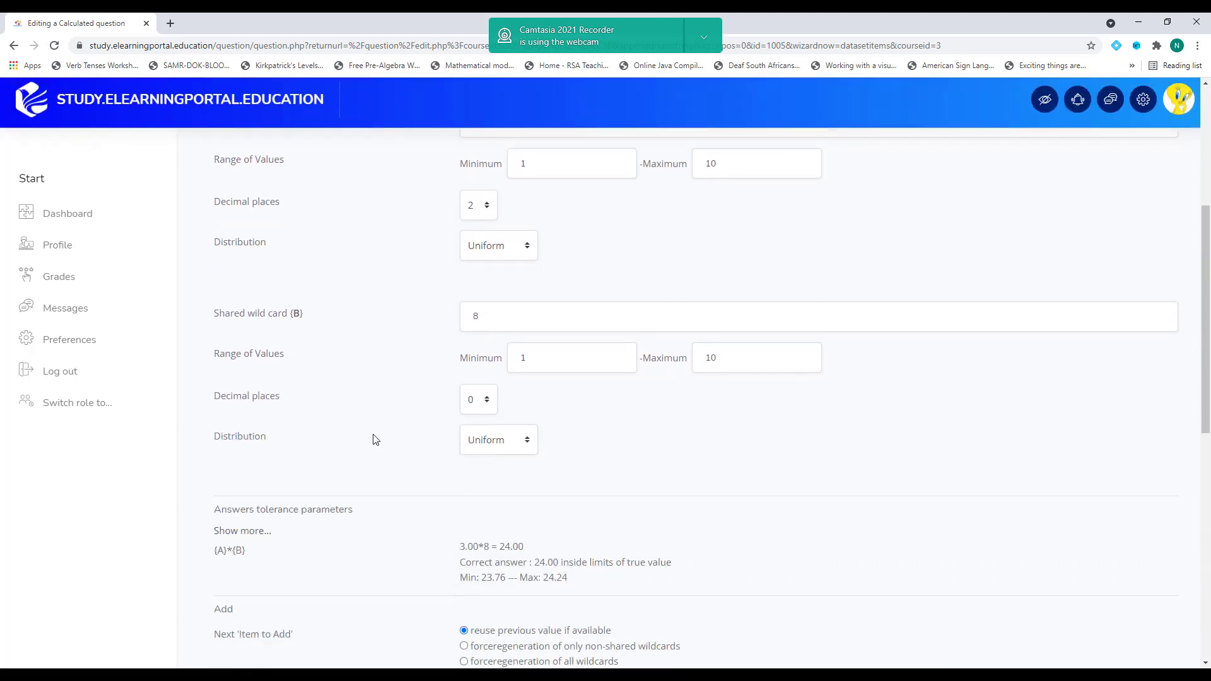
scroll(375, 439, down, 2)
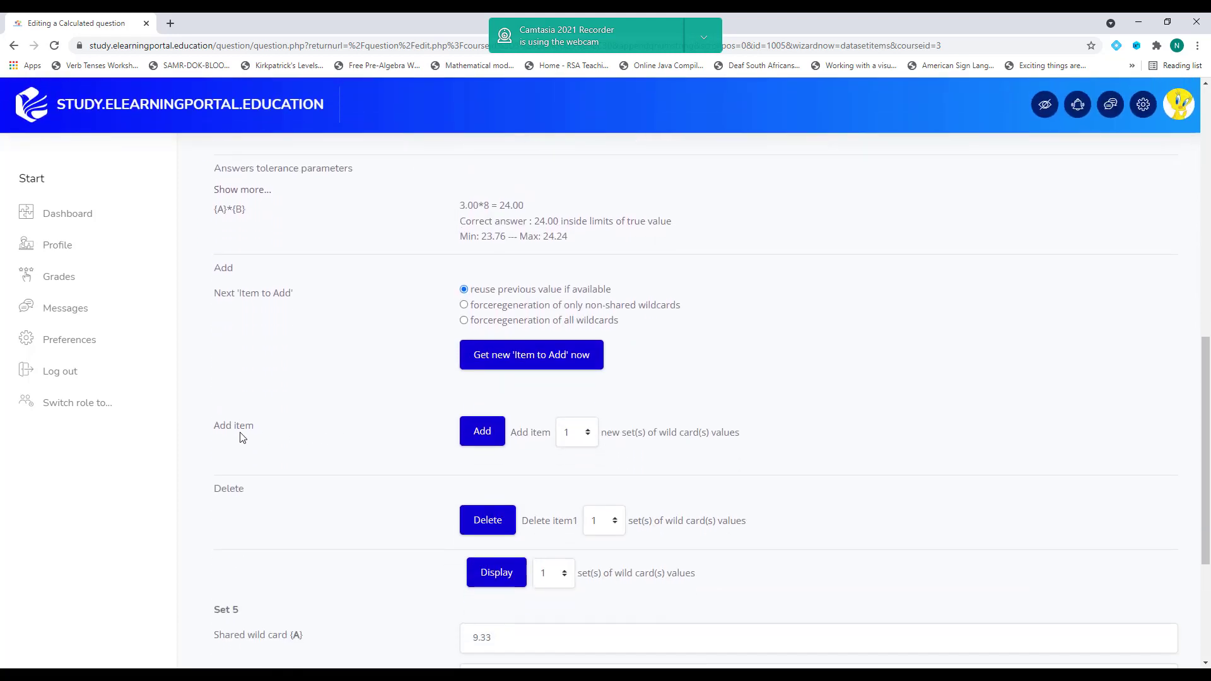
click(585, 434)
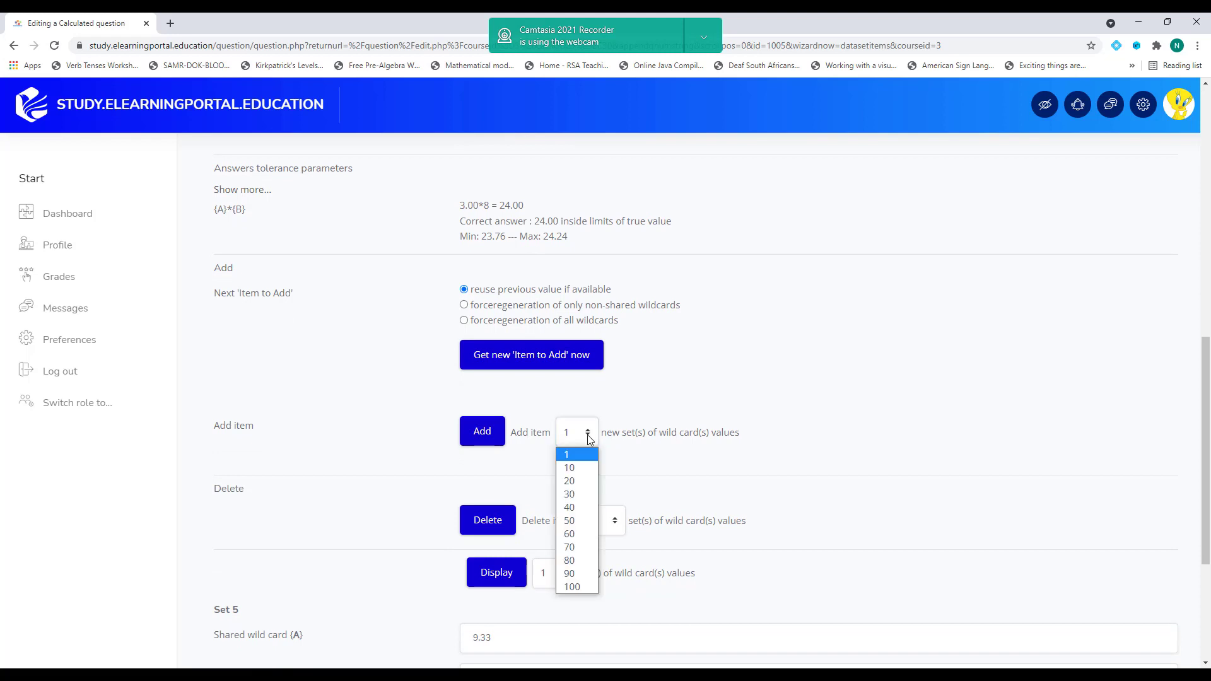
click(579, 470)
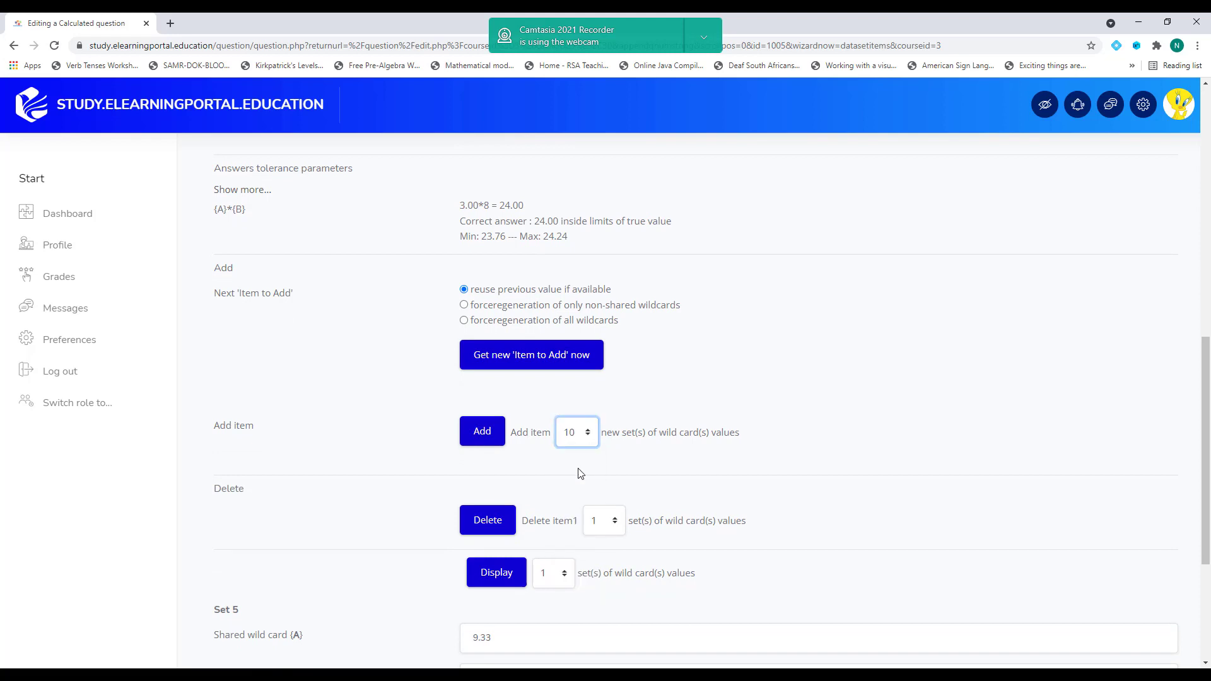
scroll(359, 316, up, 9)
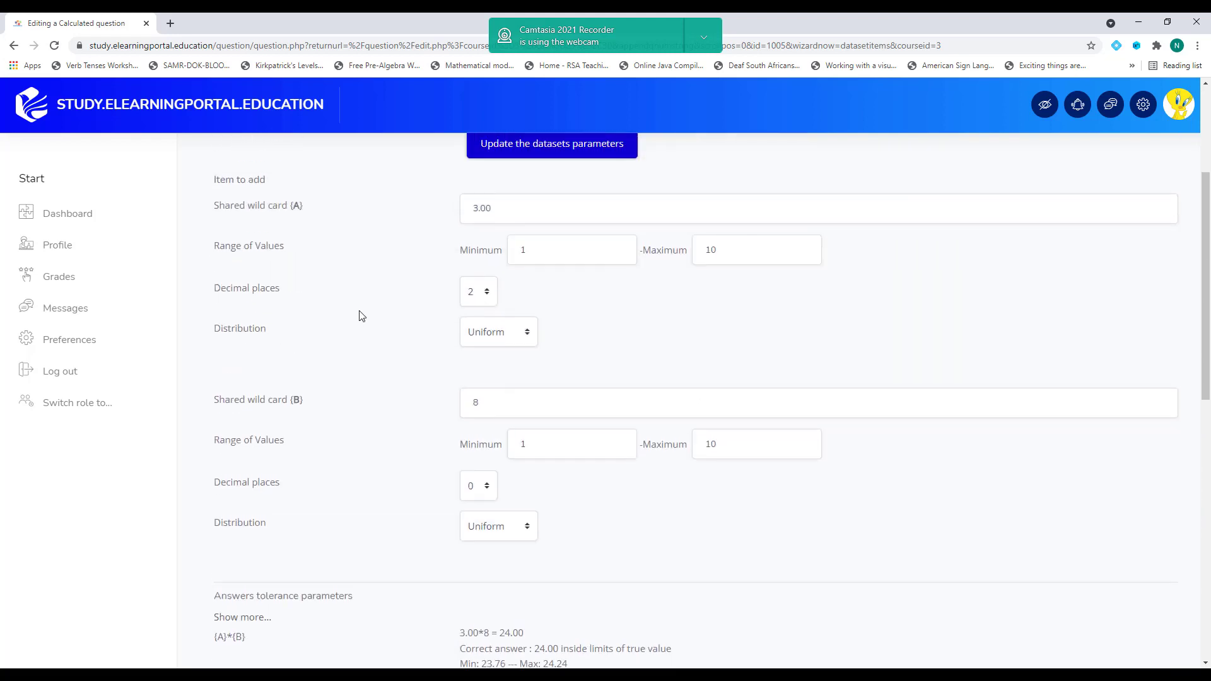
scroll(410, 398, down, 10)
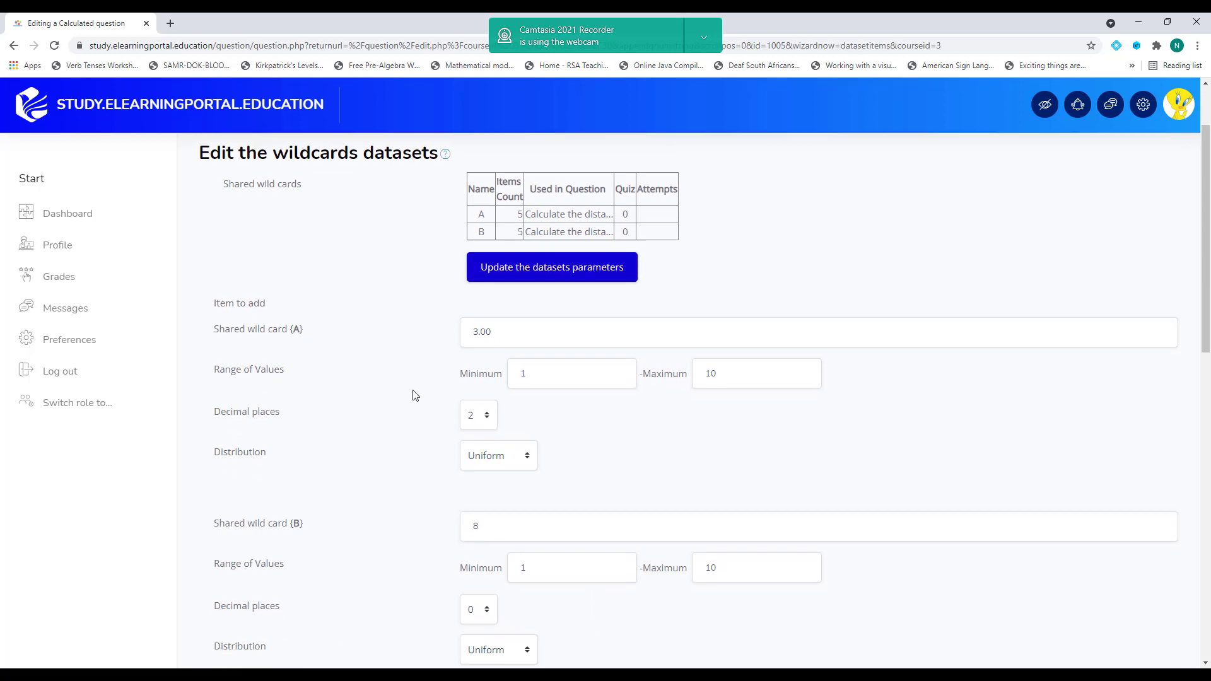
scroll(389, 399, down, 1)
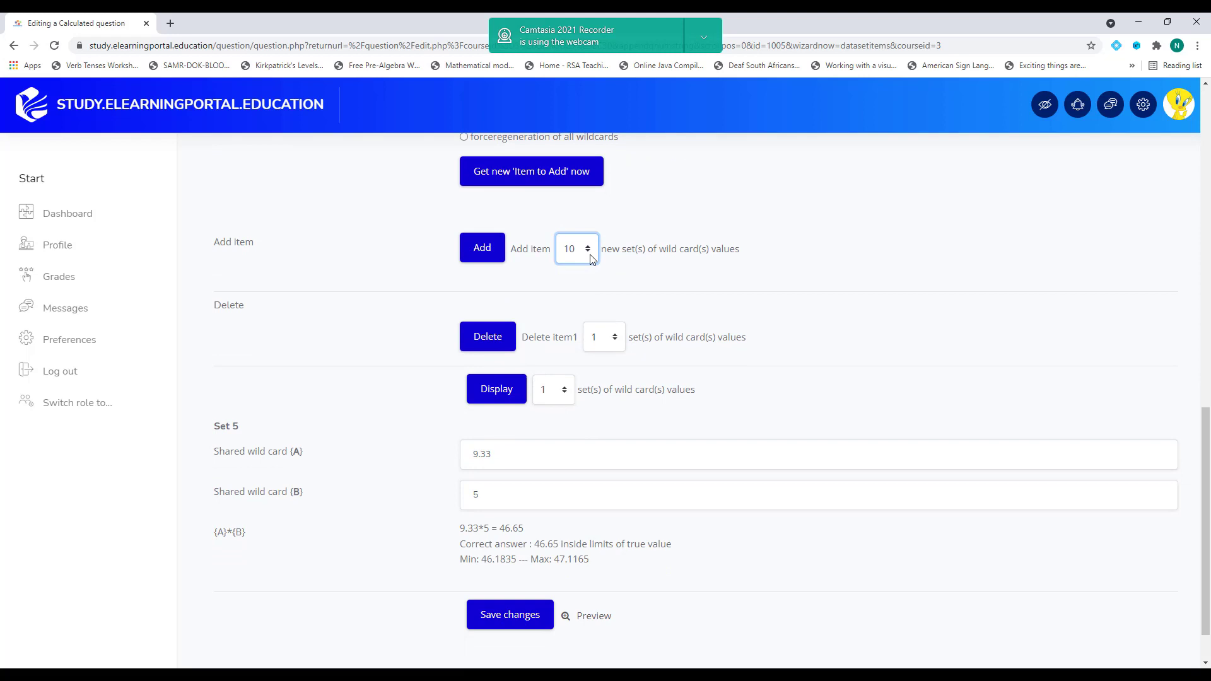
click(482, 247)
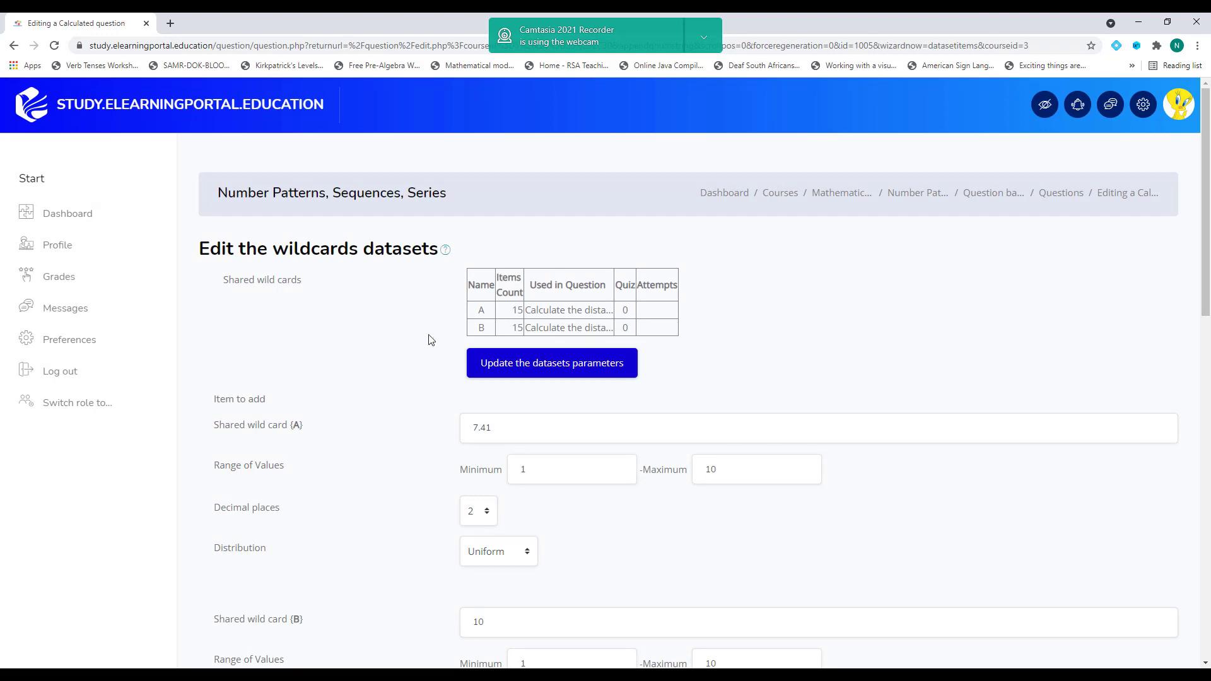
scroll(384, 383, down, 15)
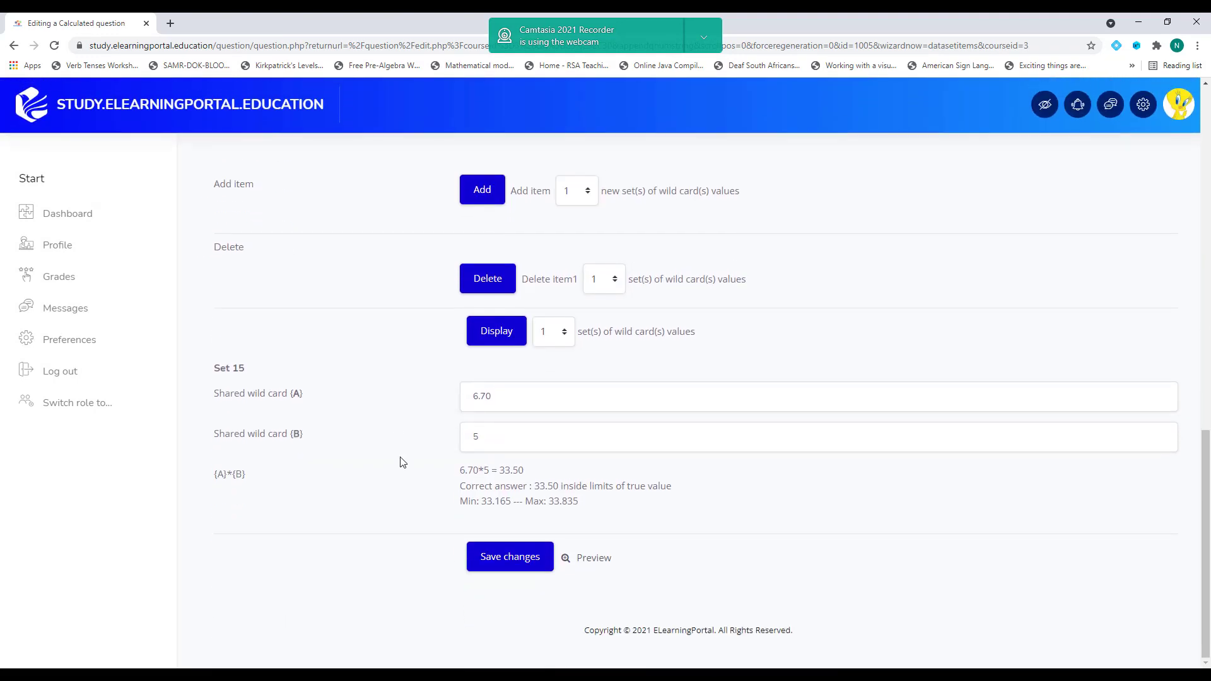
click(525, 568)
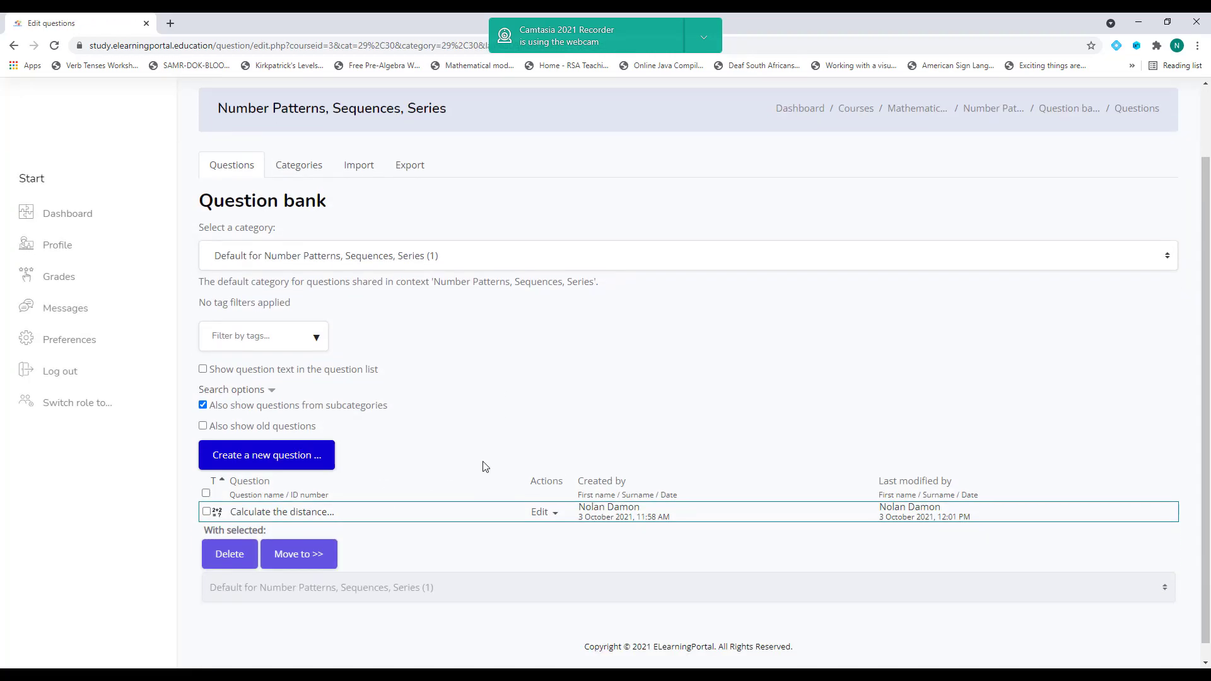
Bring up the Edit options for the 'Calculate the distance' question in the question bank.
click(544, 495)
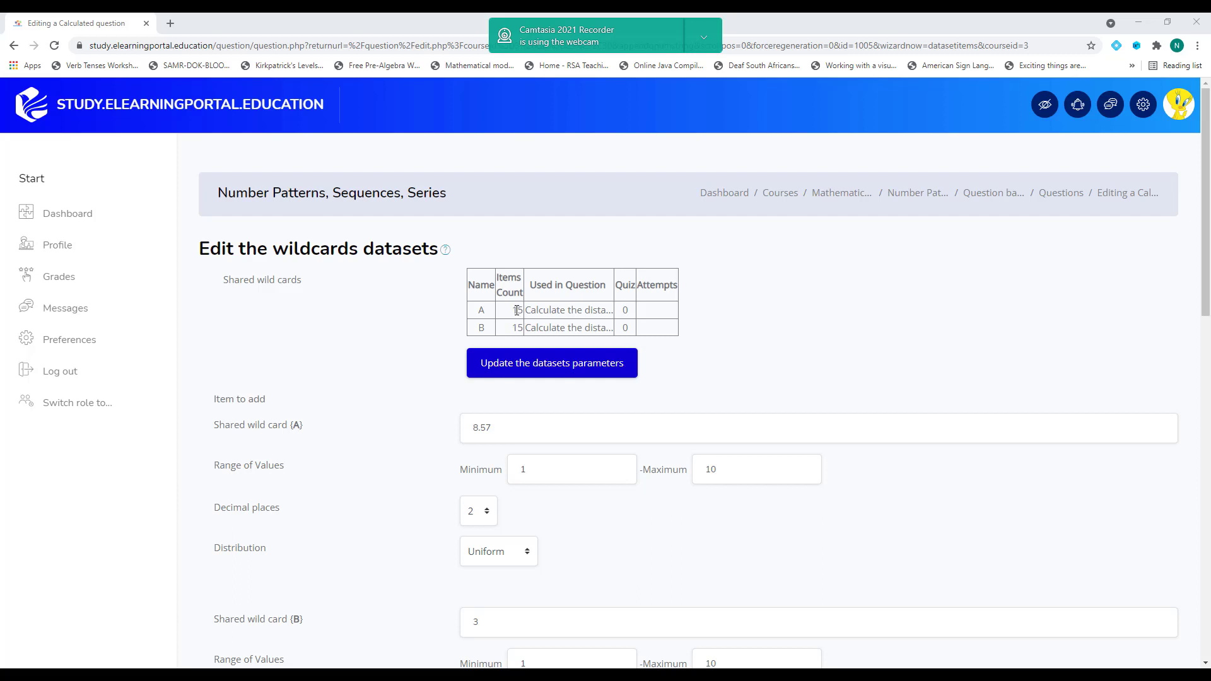
Delete 10 wildcard value sets, returning A and B from 15 to 5 items.
scroll(410, 353, down, 9)
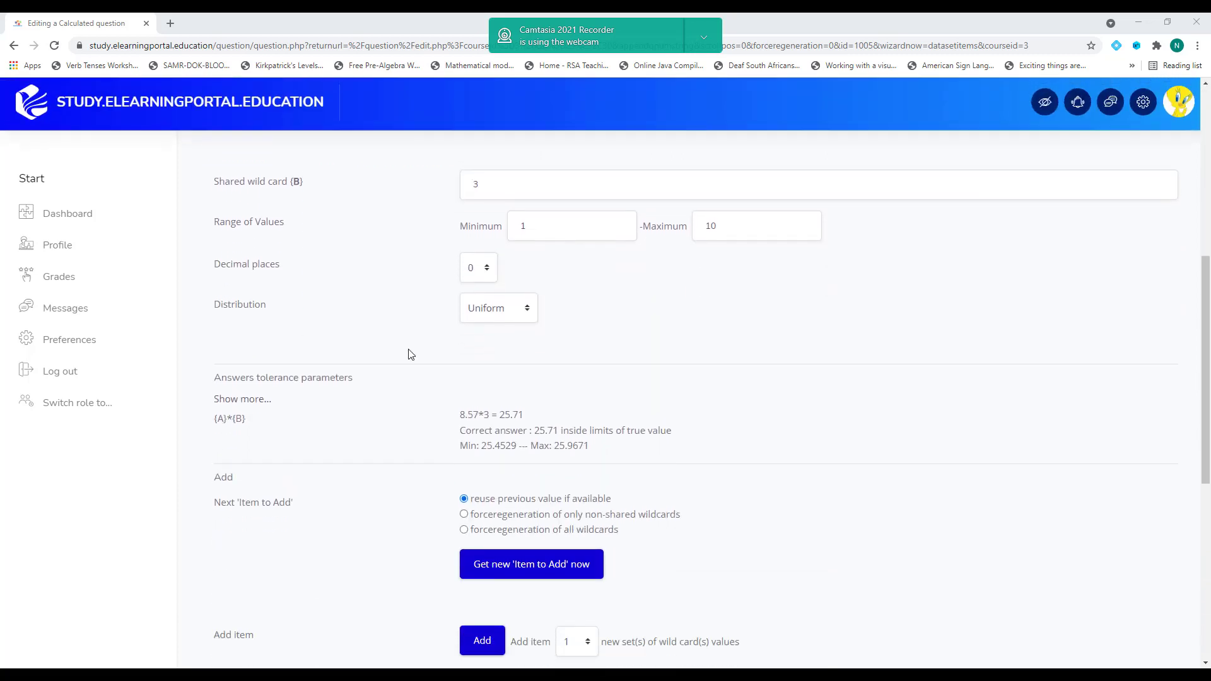
scroll(410, 353, down, 2)
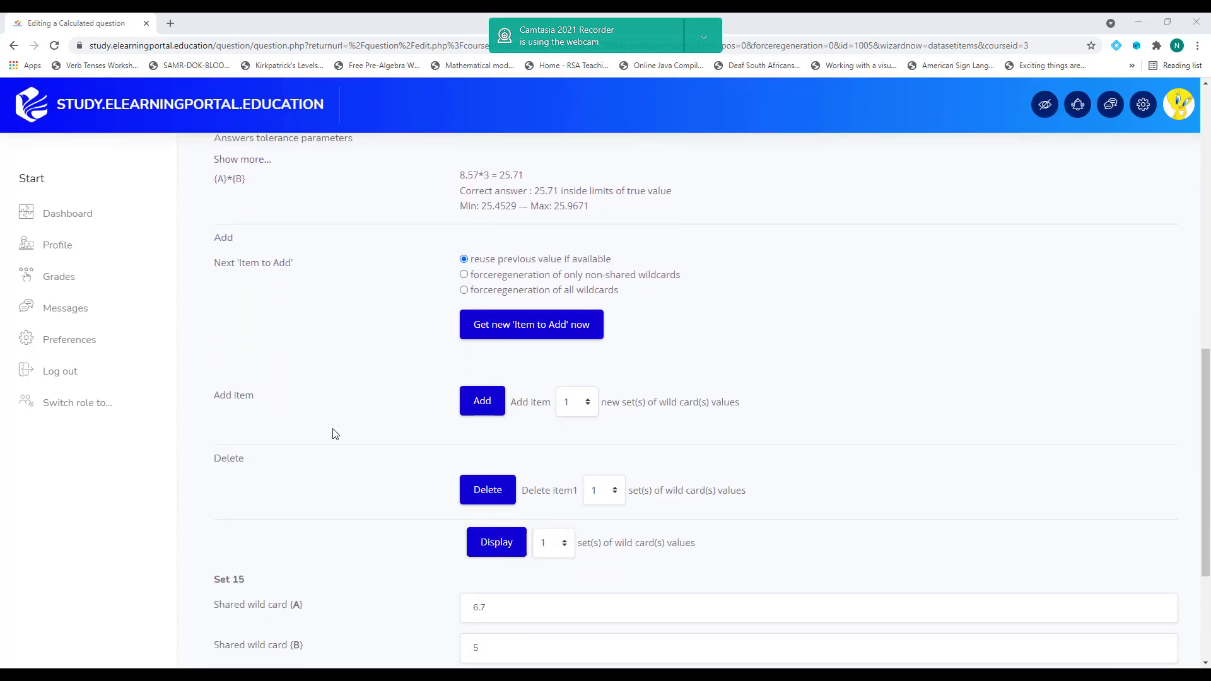
click(615, 495)
click(608, 525)
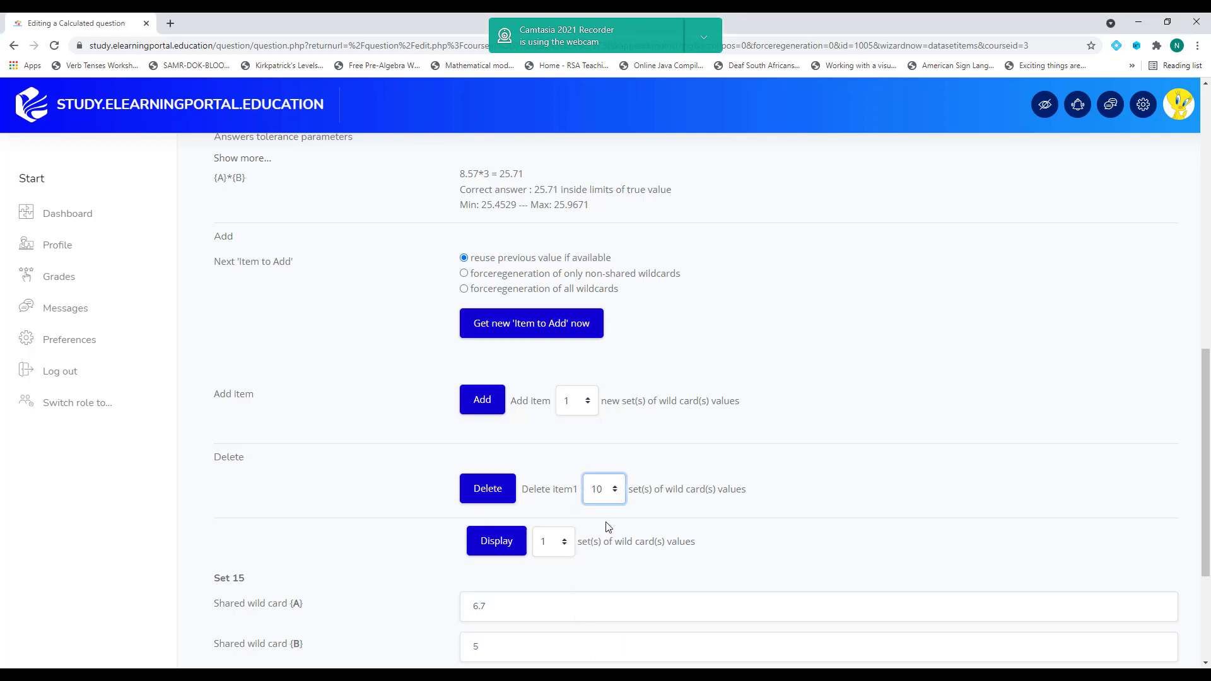
click(490, 492)
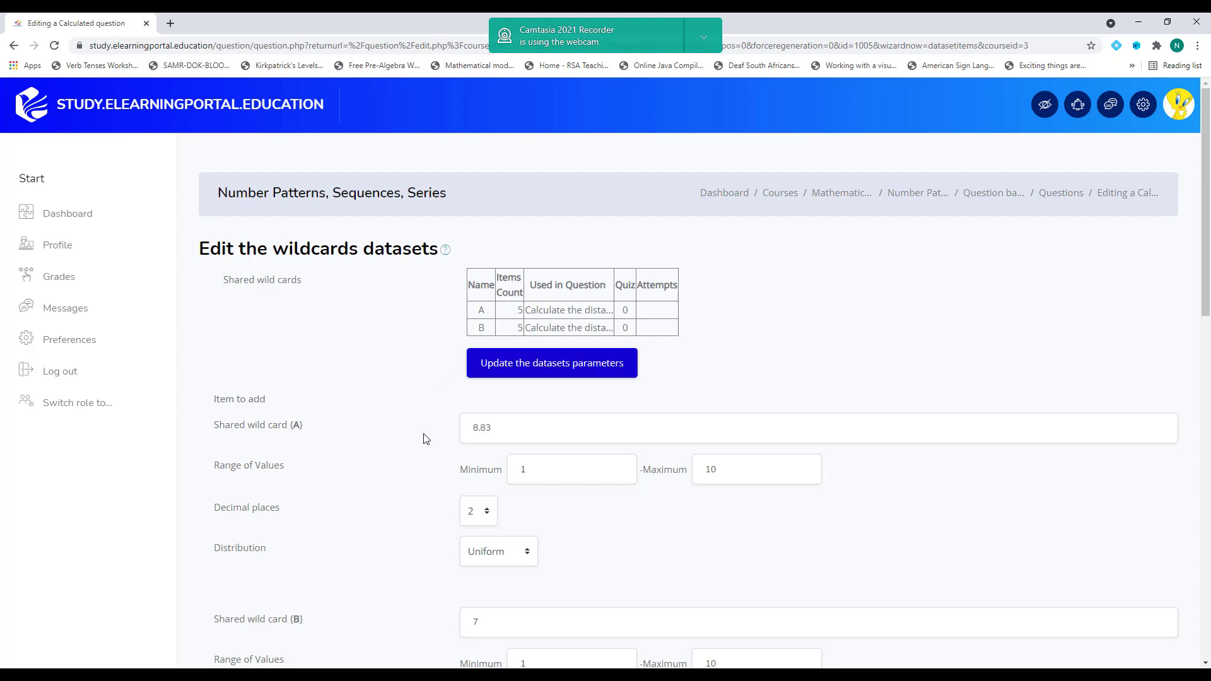
Choose 20 as the number of new wildcard value sets to add.
scroll(417, 434, down, 7)
scroll(415, 429, down, 4)
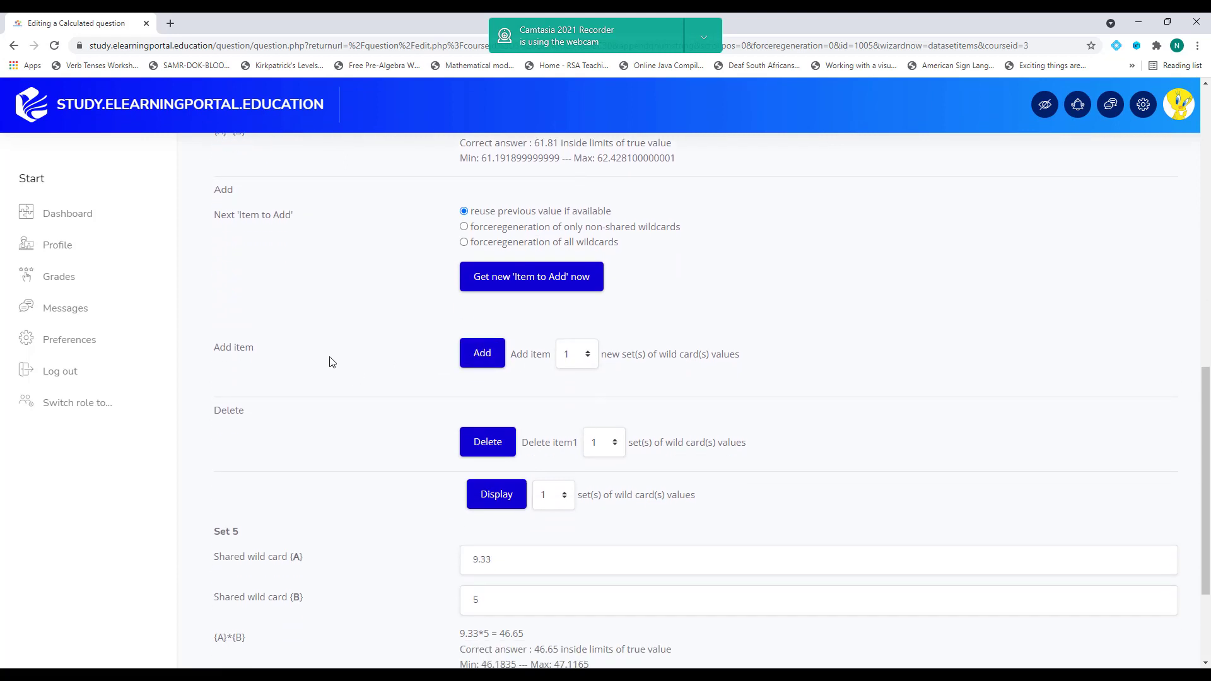
click(566, 354)
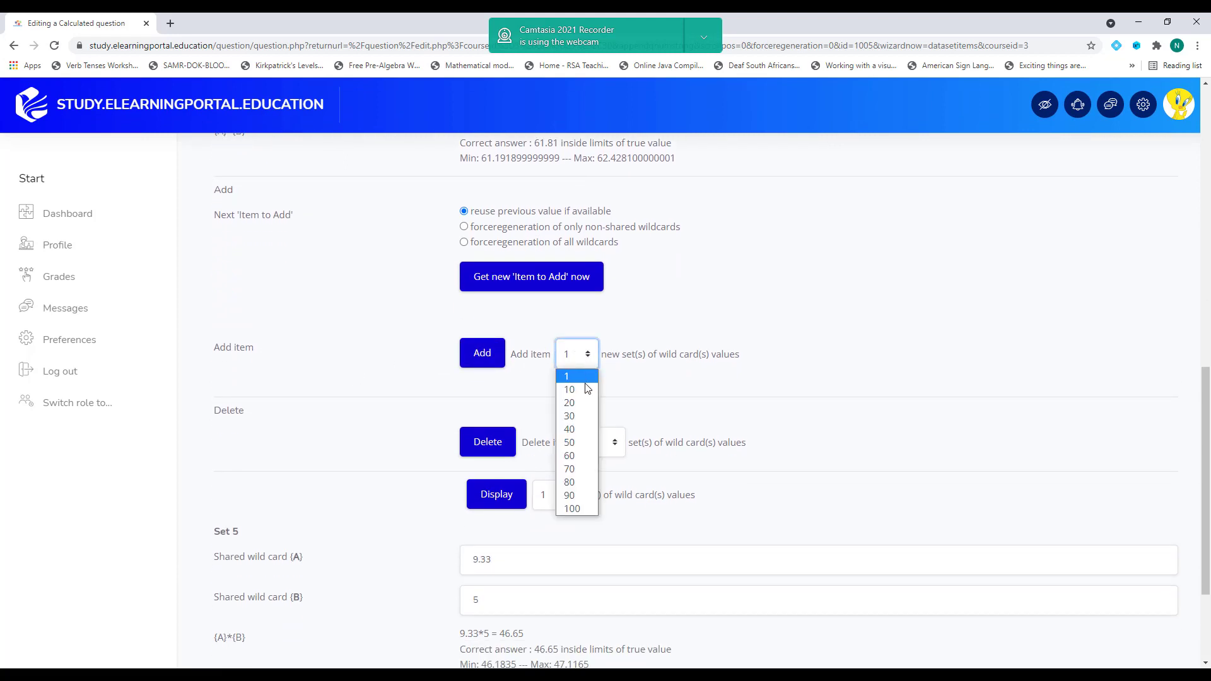
click(582, 404)
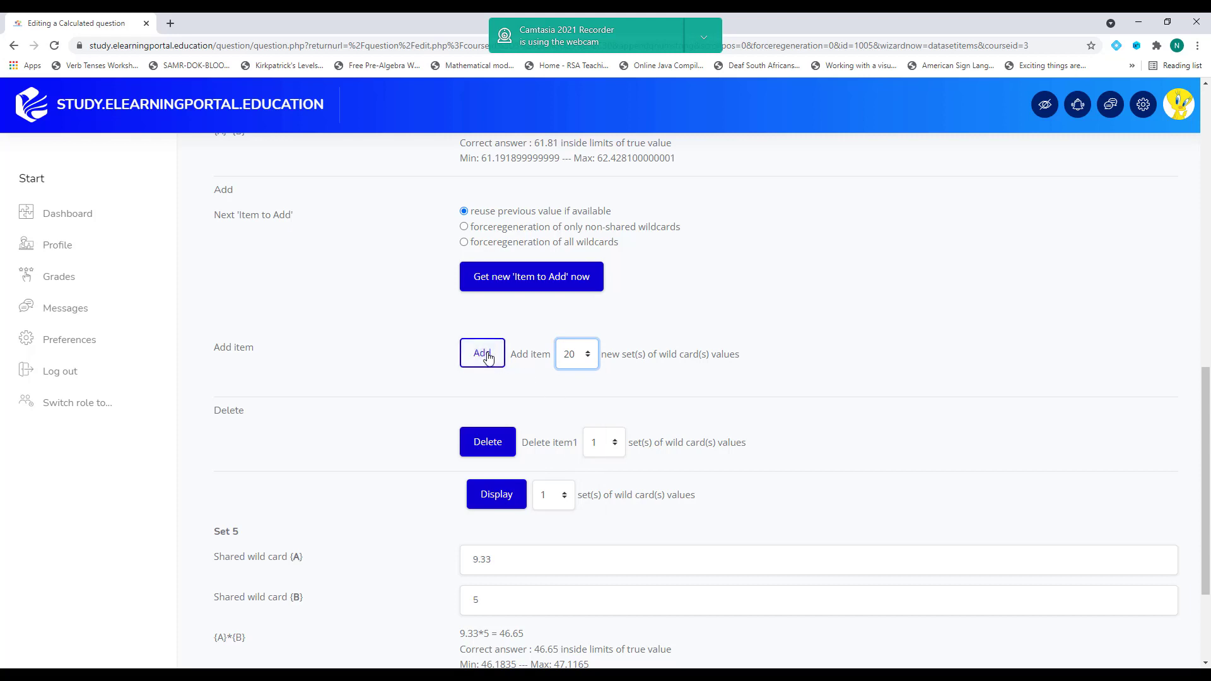